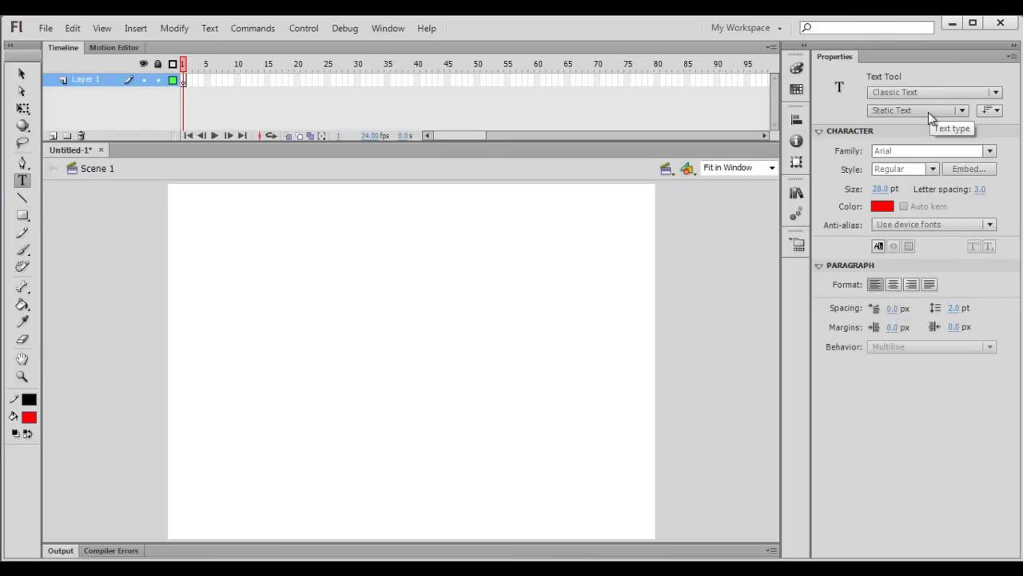
# Step: Set the Text tool to Classic Text, Static Text type and Horizontal orientation
pyautogui.click(995, 92)
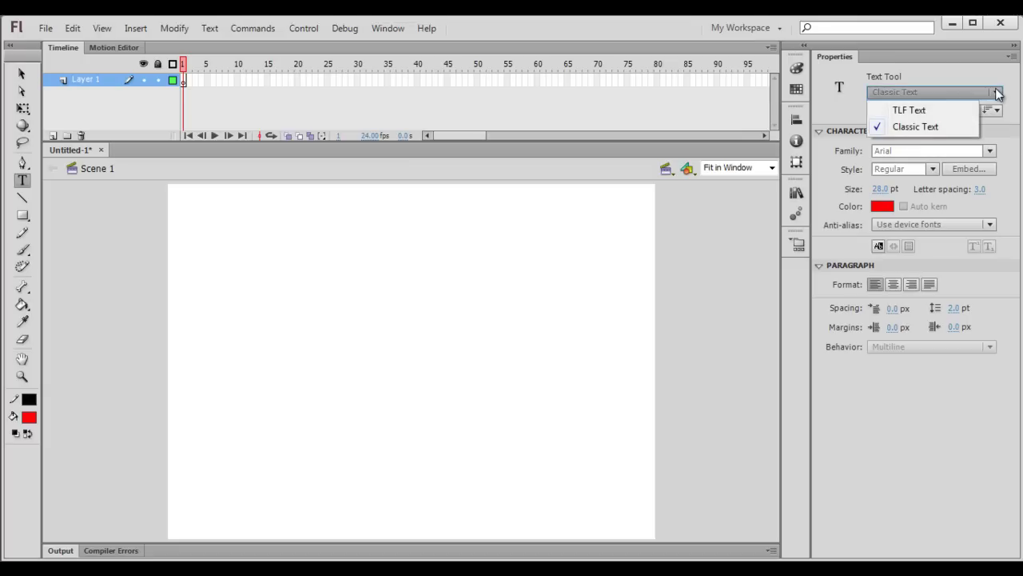
pyautogui.click(935, 128)
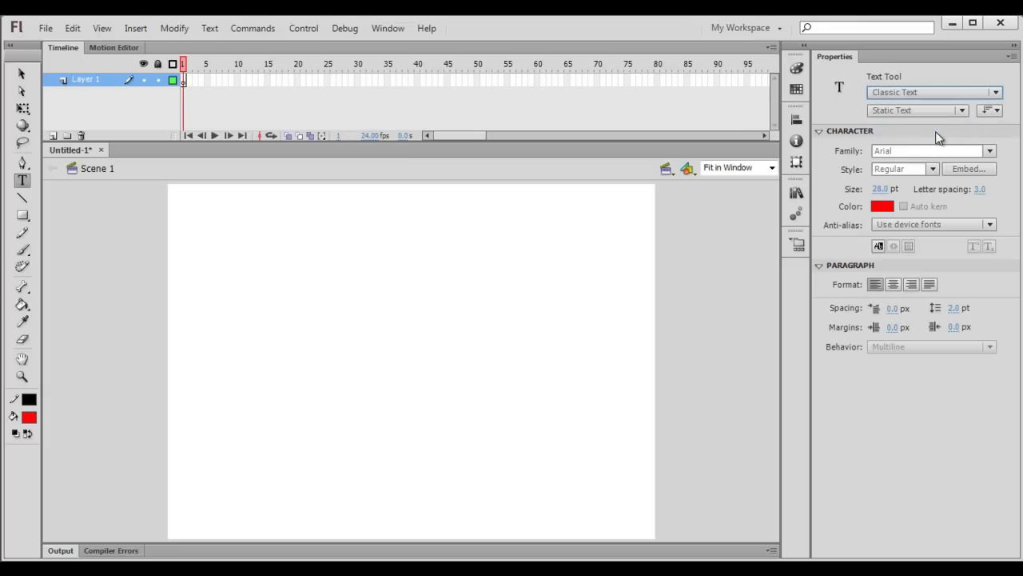
pyautogui.click(961, 109)
pyautogui.click(952, 128)
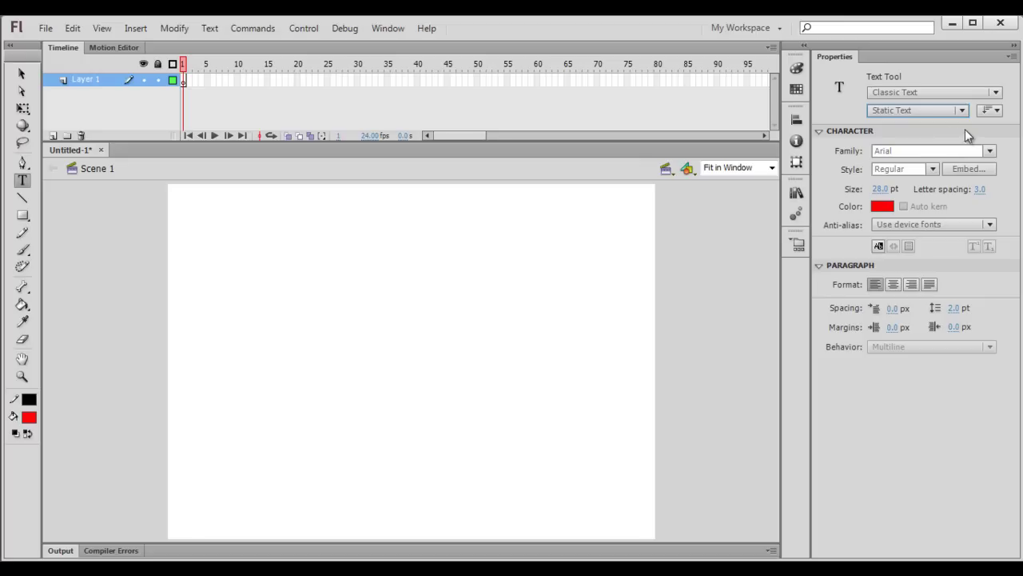
pyautogui.click(991, 110)
pyautogui.click(979, 127)
# Step: Draw a wide text box at the stage's top-left and paste in the Adobe Flash/Animate paragraph
pyautogui.moveTo(353, 193); pyautogui.dragTo(197, 223)
pyautogui.moveTo(375, 282); pyautogui.dragTo(562, 291)
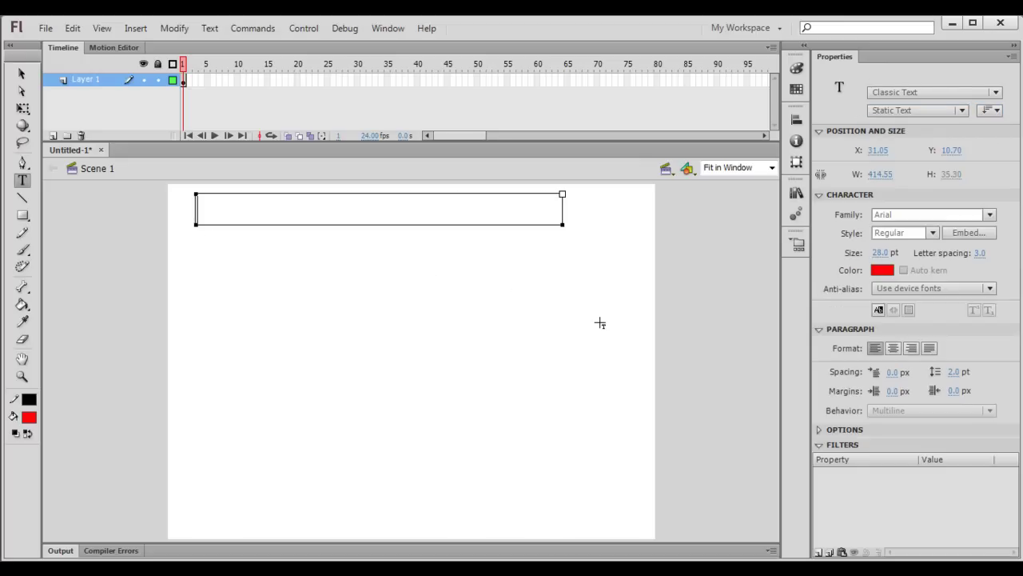
pyautogui.write('Adobe Flash is a vector based animation software. Adobe Animate is the latest version of adobe flash. It is the H2O of animator.')
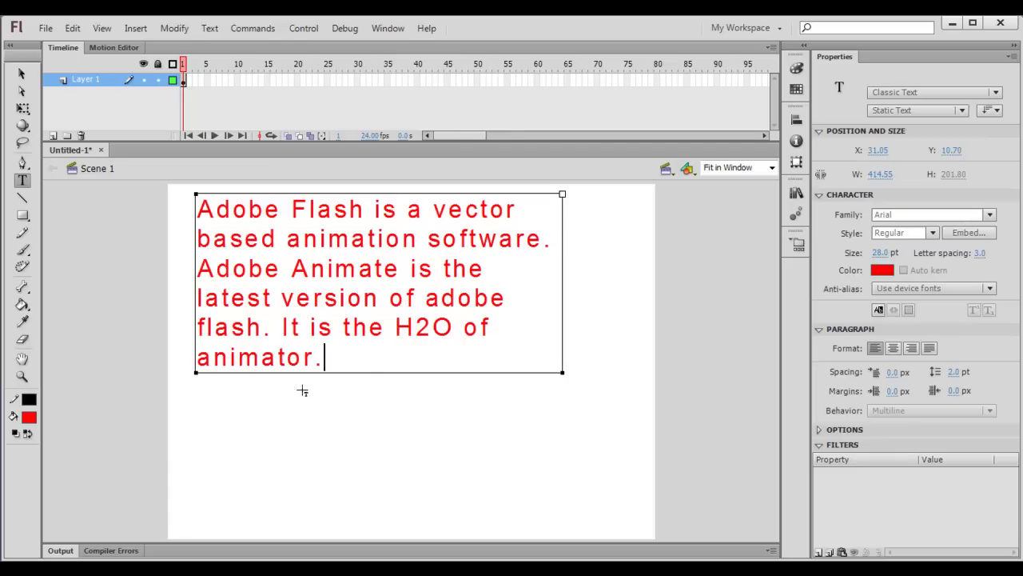
pyautogui.click(342, 432)
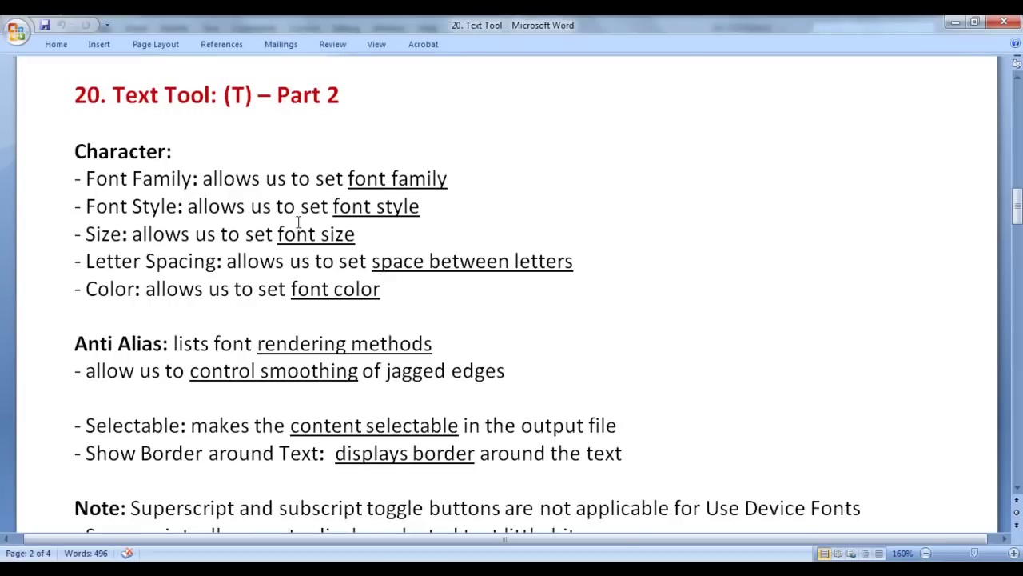
pyautogui.moveTo(74, 151); pyautogui.dragTo(159, 152)
pyautogui.scroll(-3, 409, 307)
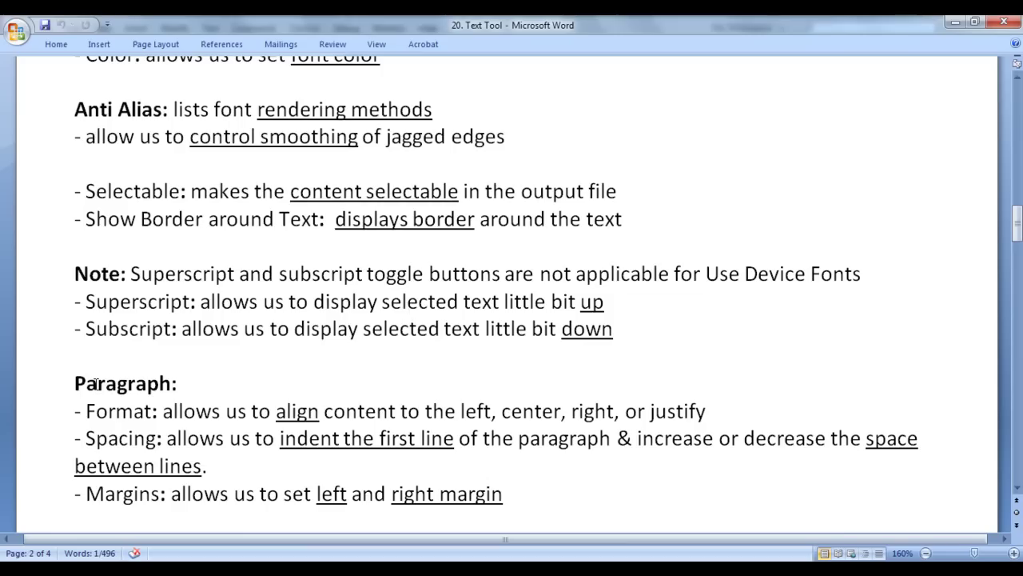
pyautogui.moveTo(73, 376); pyautogui.dragTo(172, 377)
pyautogui.scroll(3, 387, 385)
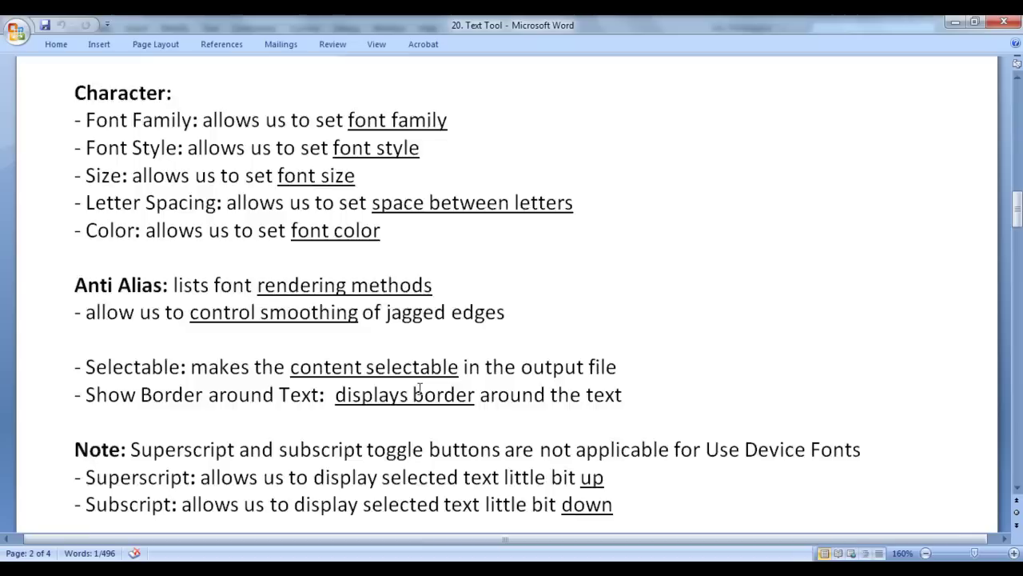
pyautogui.click(402, 304)
pyautogui.moveTo(80, 178); pyautogui.dragTo(192, 179)
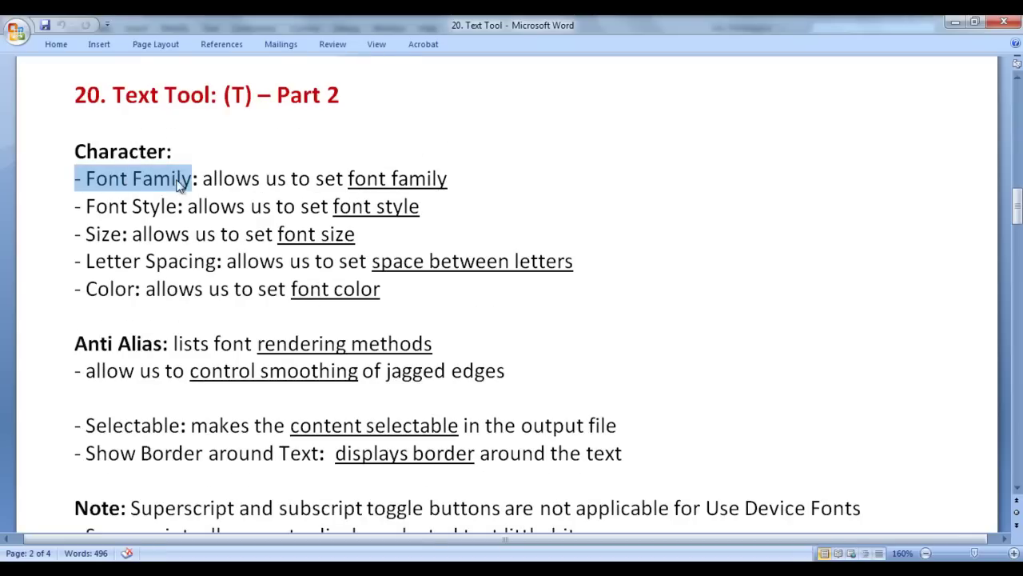
pyautogui.moveTo(350, 178); pyautogui.dragTo(469, 183)
pyautogui.click(468, 181)
pyautogui.moveTo(85, 206); pyautogui.dragTo(183, 206)
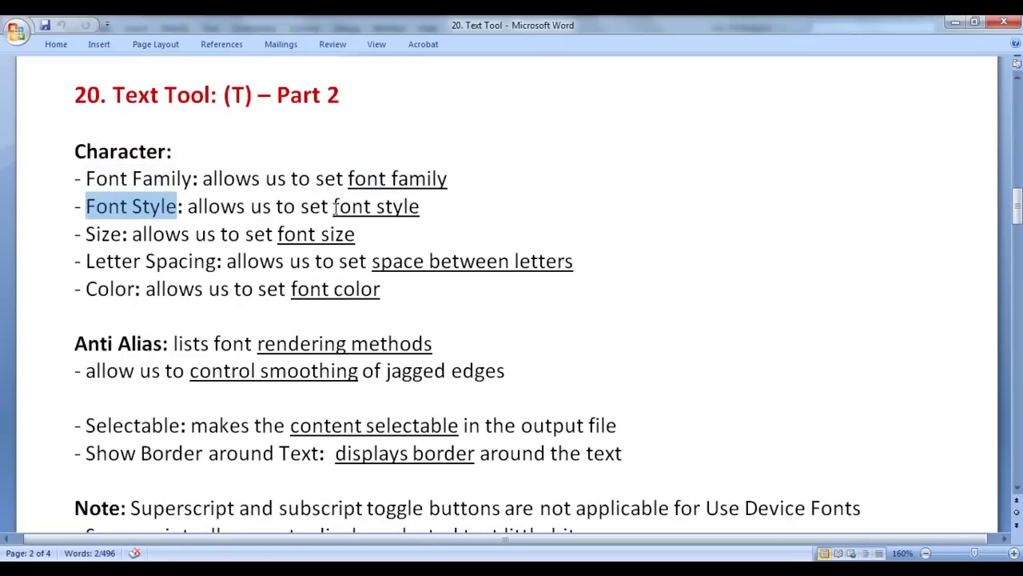
pyautogui.moveTo(332, 207); pyautogui.dragTo(423, 206)
pyautogui.click(439, 212)
pyautogui.moveTo(84, 233); pyautogui.dragTo(123, 234)
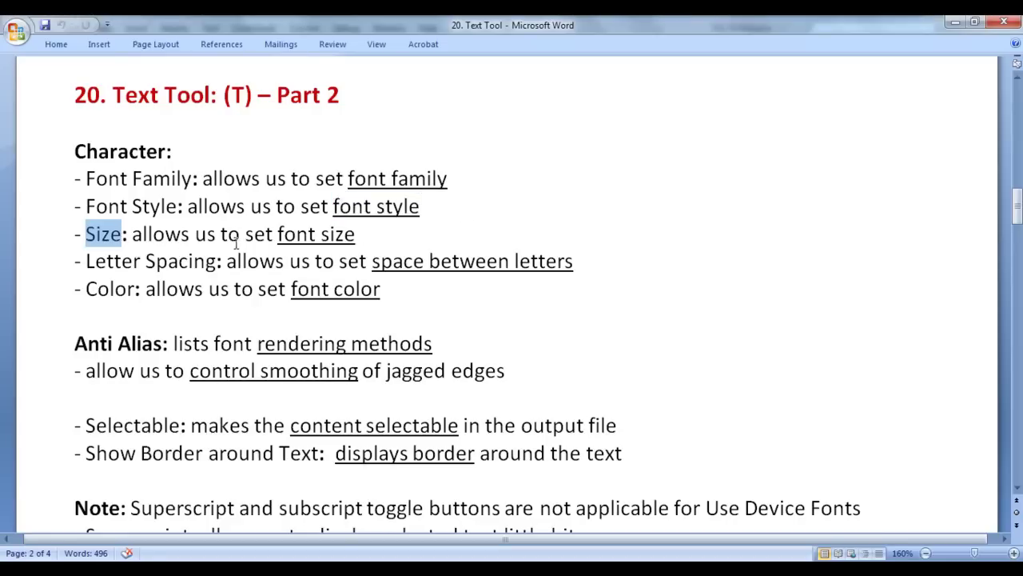
pyautogui.click(273, 233)
pyautogui.moveTo(246, 234); pyautogui.dragTo(413, 235)
pyautogui.click(400, 233)
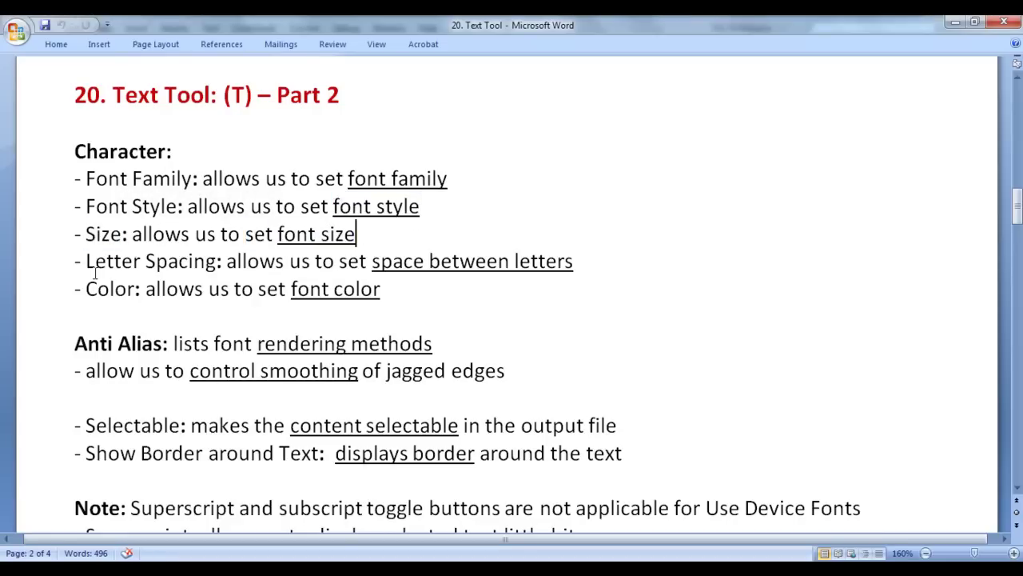
pyautogui.moveTo(86, 260); pyautogui.dragTo(216, 262)
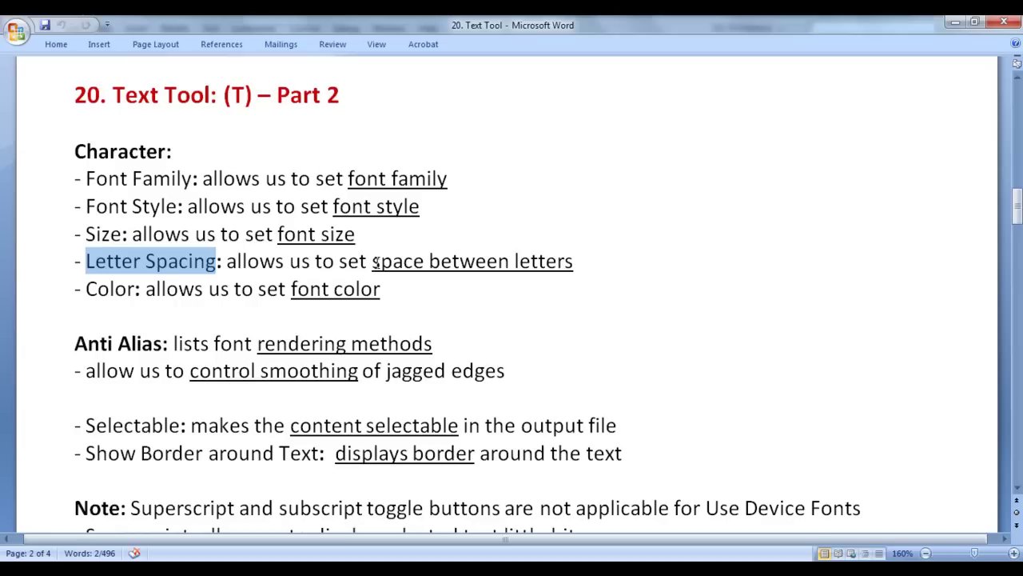
pyautogui.moveTo(374, 263); pyautogui.dragTo(573, 263)
pyautogui.click(603, 270)
pyautogui.moveTo(74, 290); pyautogui.dragTo(138, 289)
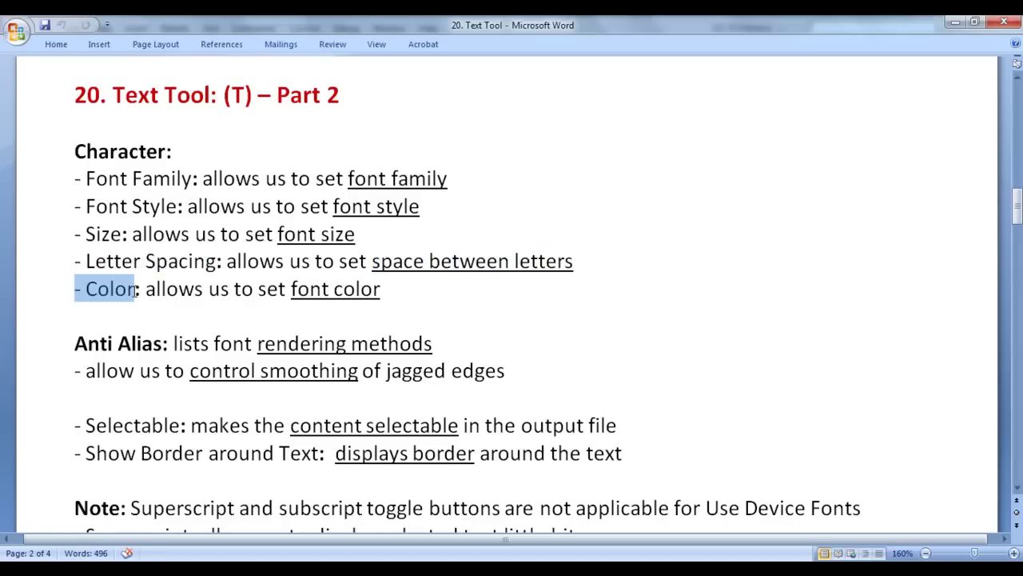
pyautogui.moveTo(291, 289); pyautogui.dragTo(470, 298)
pyautogui.click(470, 298)
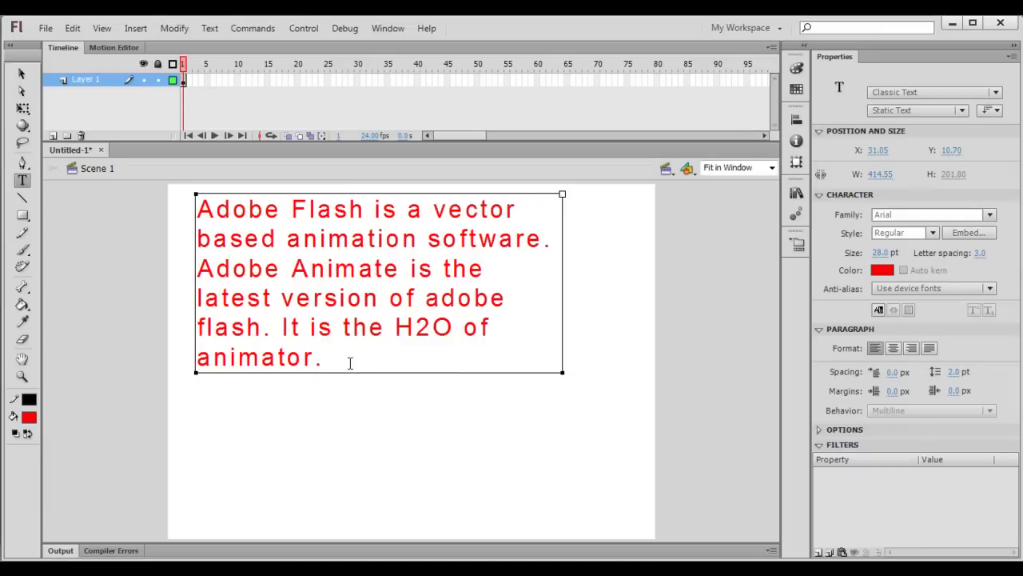
pyautogui.moveTo(350, 363); pyautogui.dragTo(198, 201)
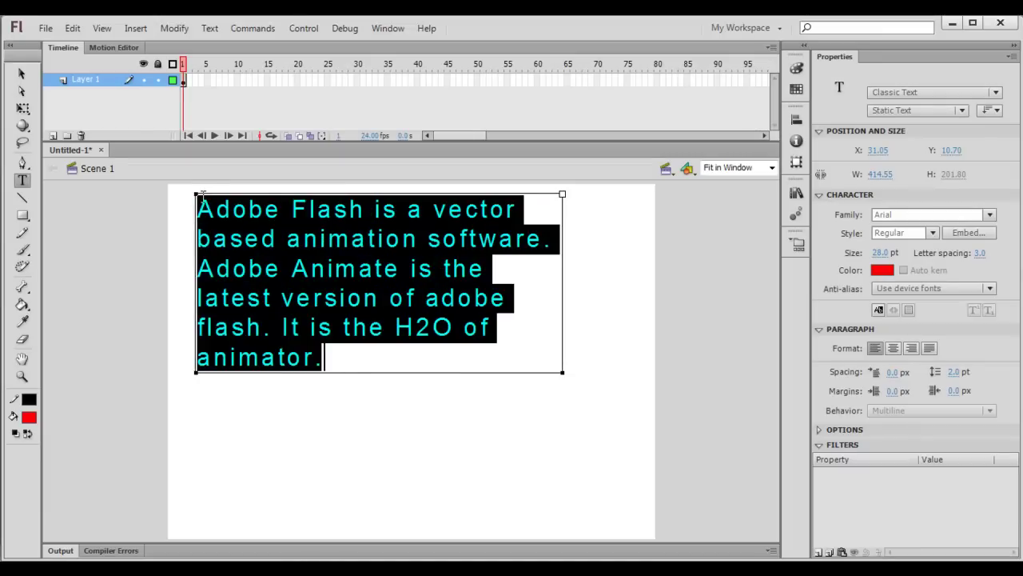
pyautogui.click(990, 215)
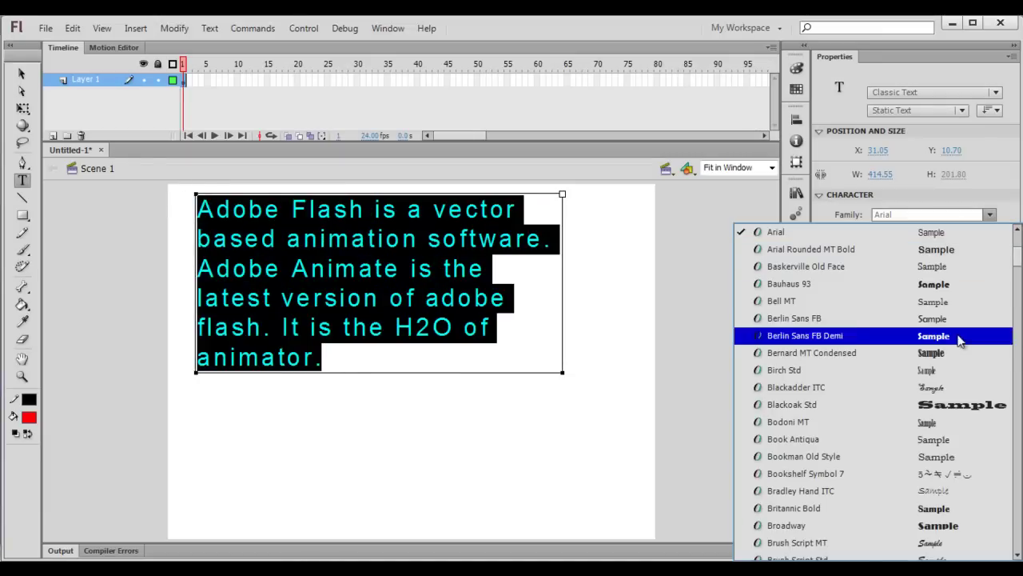
pyautogui.click(928, 354)
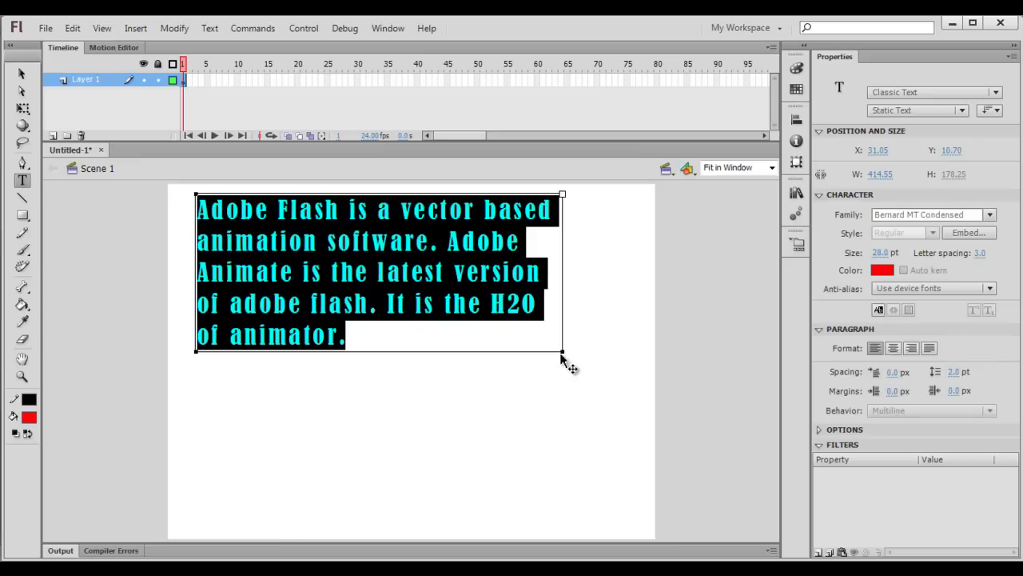
pyautogui.click(991, 215)
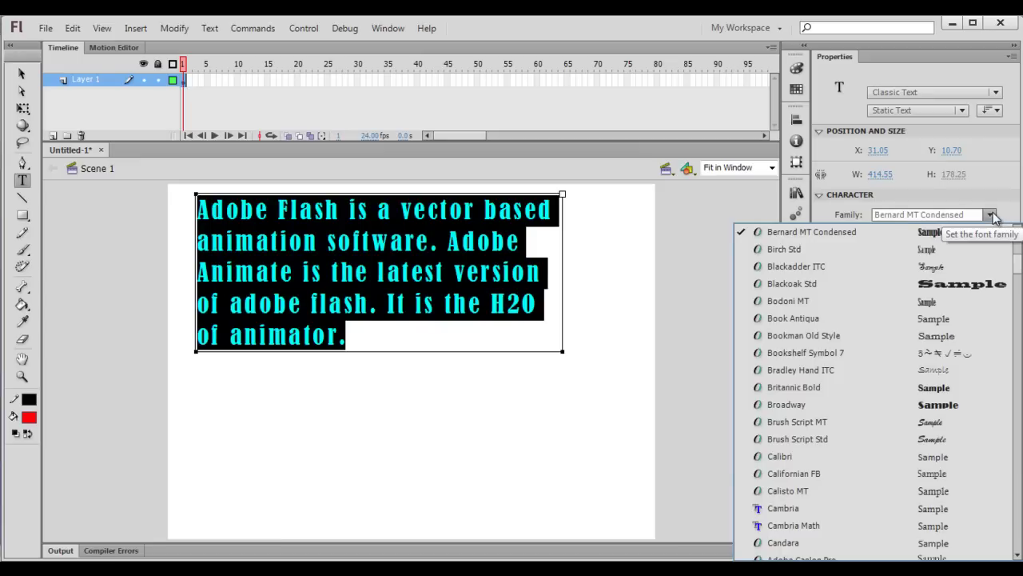
pyautogui.click(775, 407)
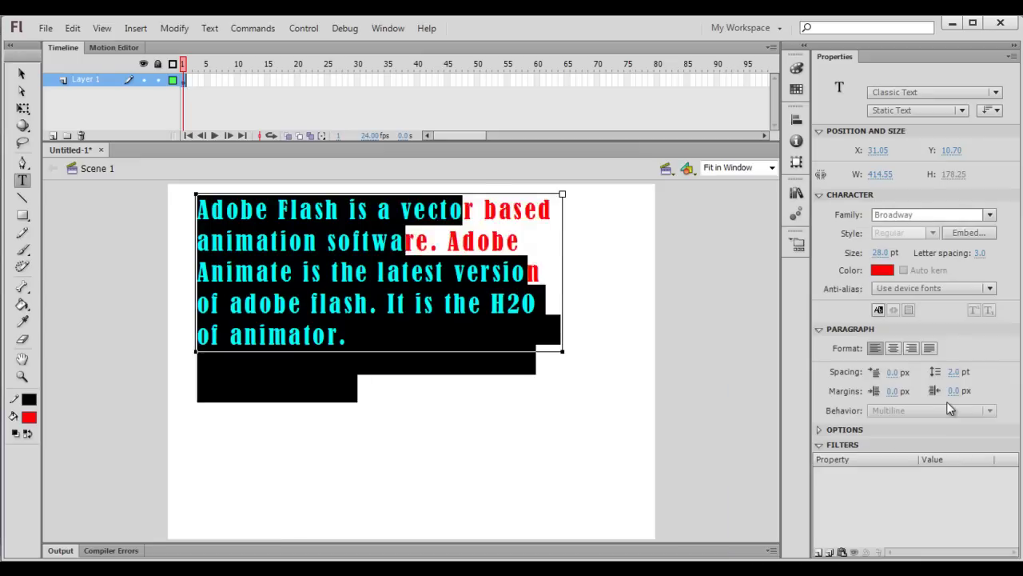
pyautogui.moveTo(376, 392); pyautogui.dragTo(183, 205)
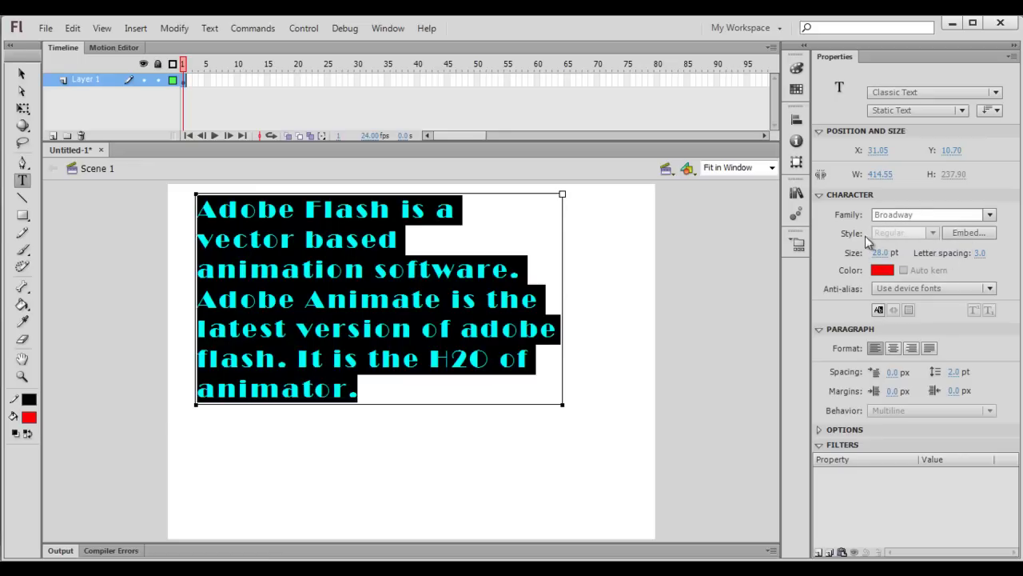
pyautogui.click(924, 214)
pyautogui.write('Arial')
pyautogui.press('Return')
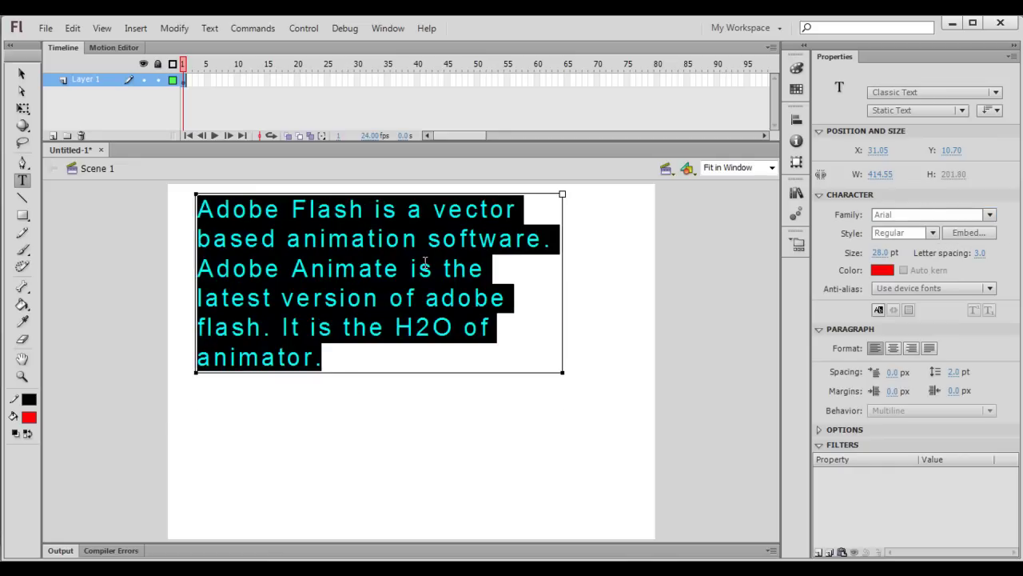
# Step: Try the Italic, Bold and Black font styles, then settle on Arial Bold Italic
pyautogui.click(934, 234)
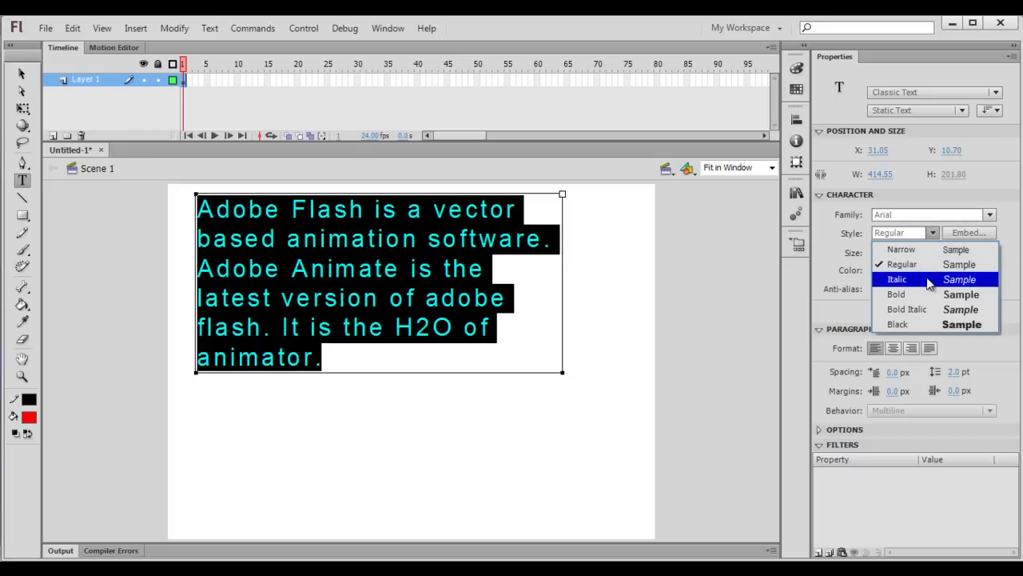
pyautogui.click(927, 278)
pyautogui.click(933, 233)
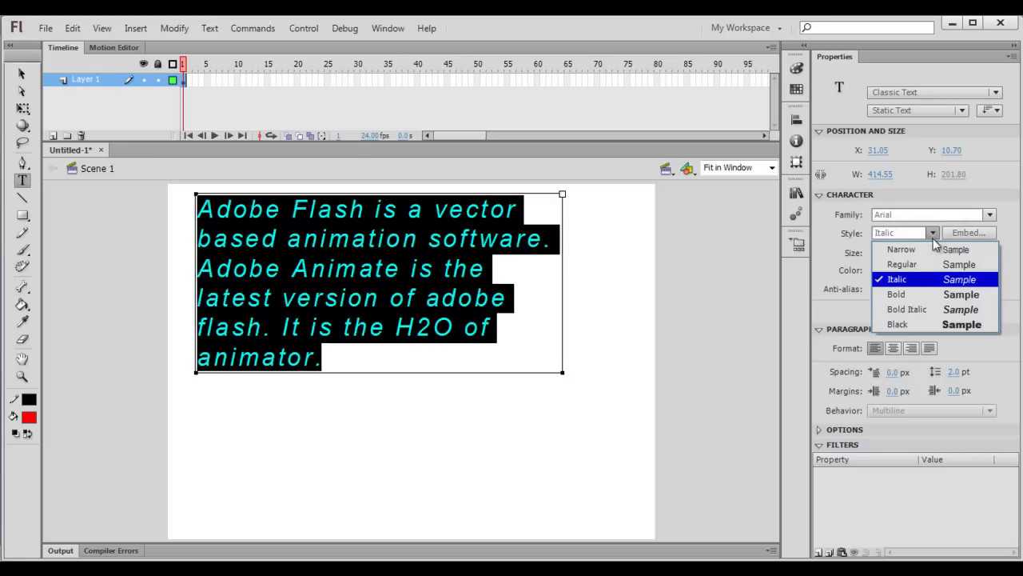
pyautogui.click(926, 296)
pyautogui.click(933, 233)
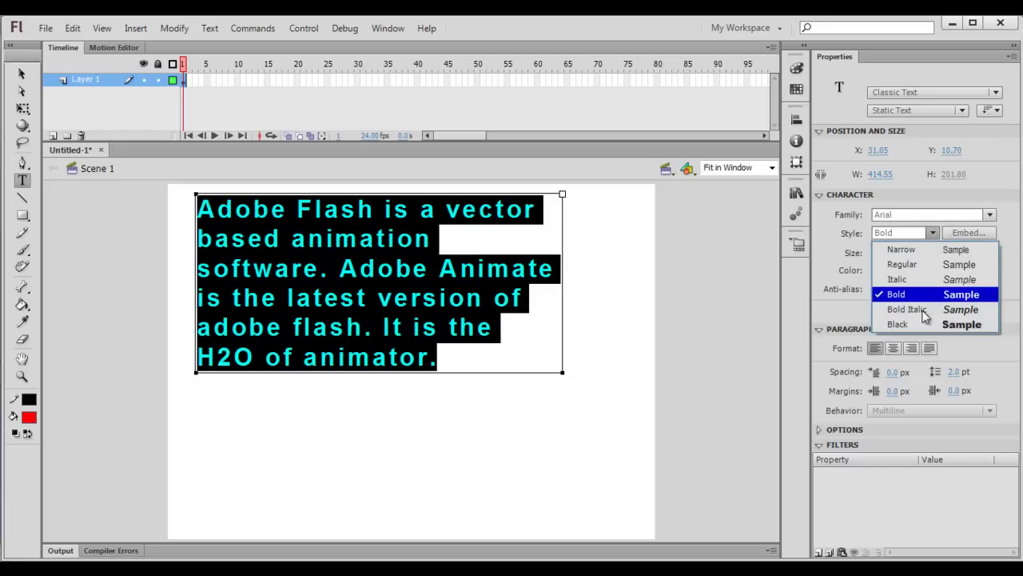
pyautogui.click(925, 324)
pyautogui.click(926, 232)
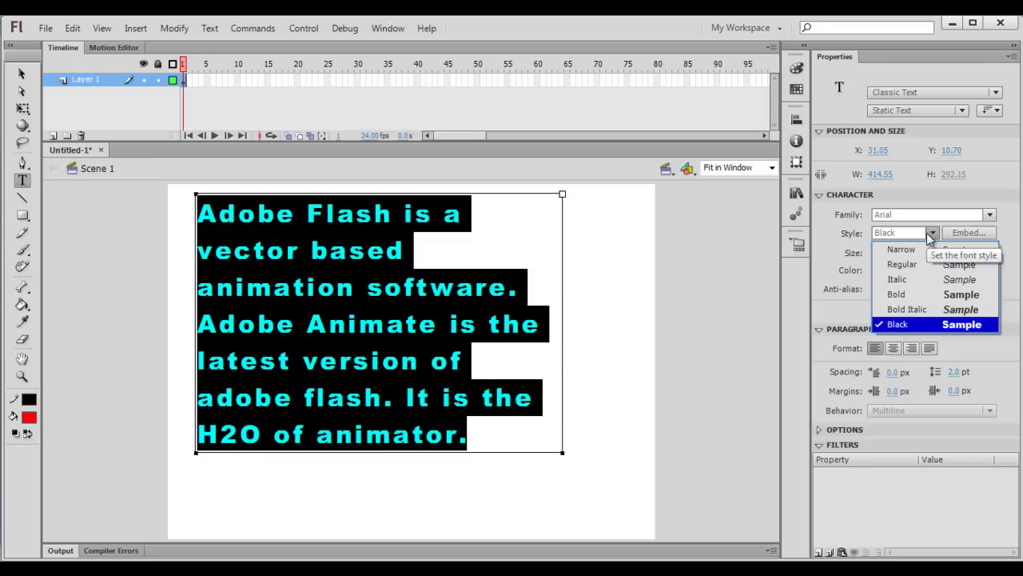
pyautogui.click(920, 309)
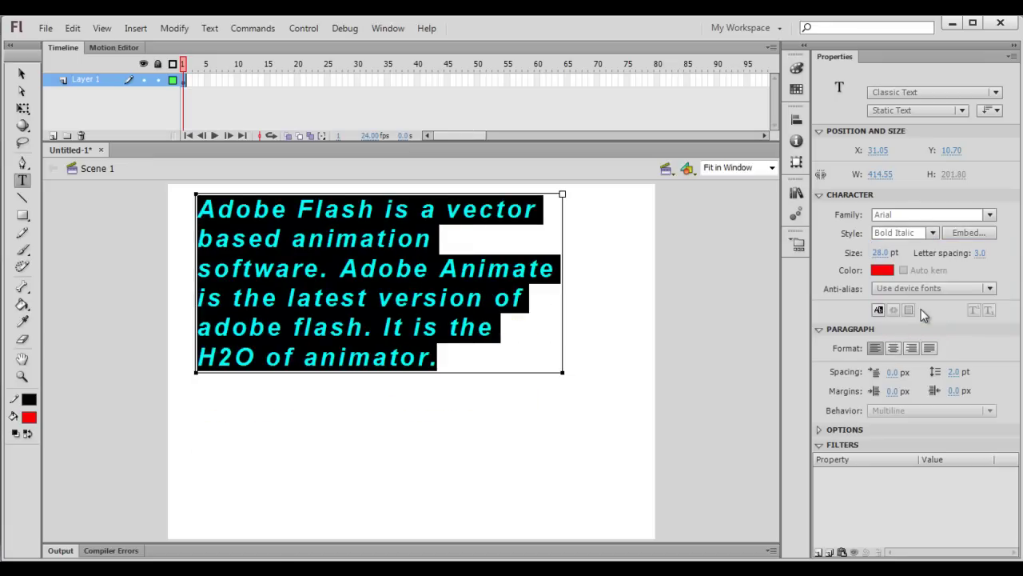
# Step: Try 32 pt and 18 pt text sizes, then set the paragraph to 24 pt
pyautogui.click(884, 254)
pyautogui.press('Return')
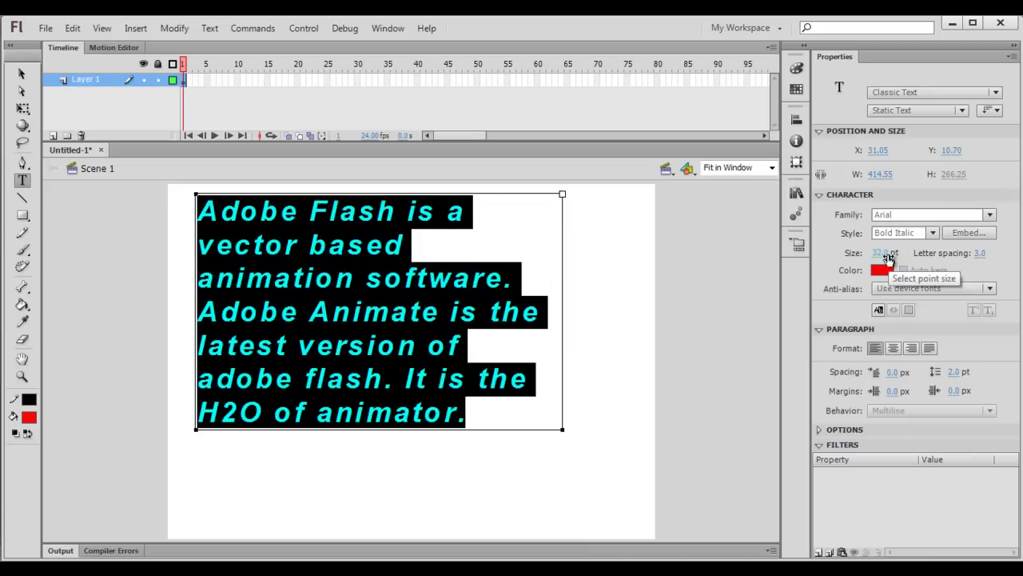
pyautogui.click(888, 254)
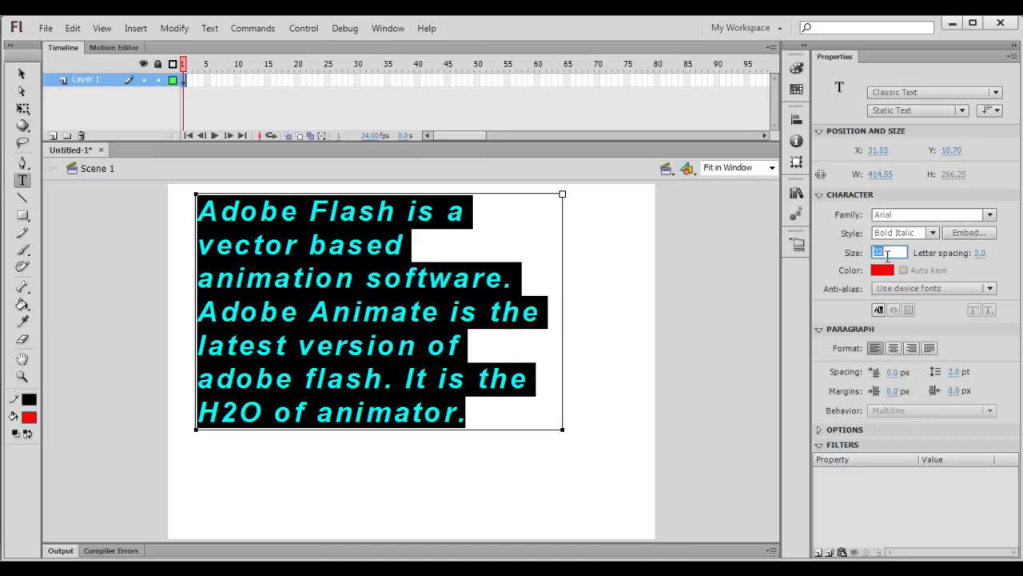
pyautogui.press('Return')
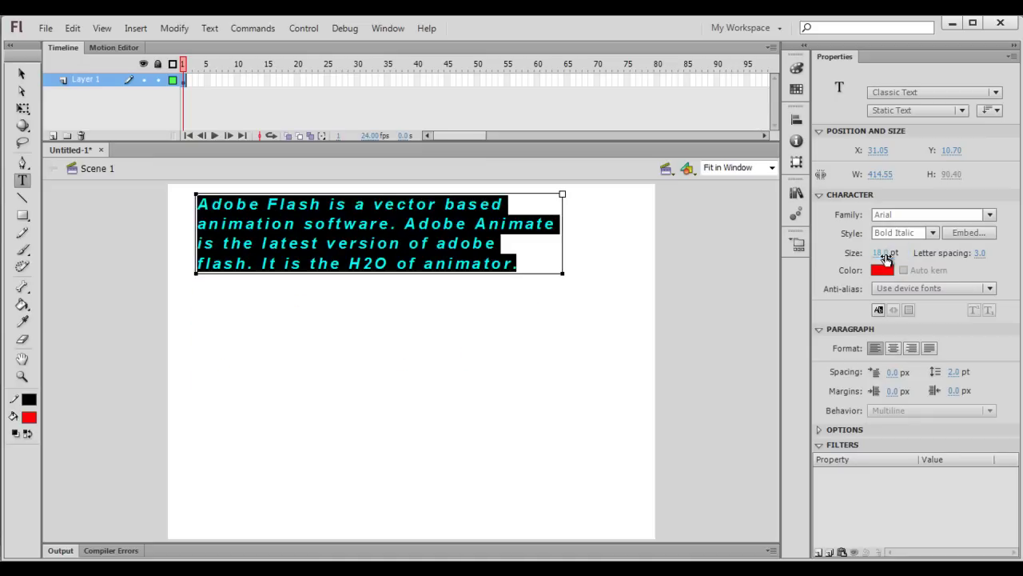
pyautogui.click(884, 253)
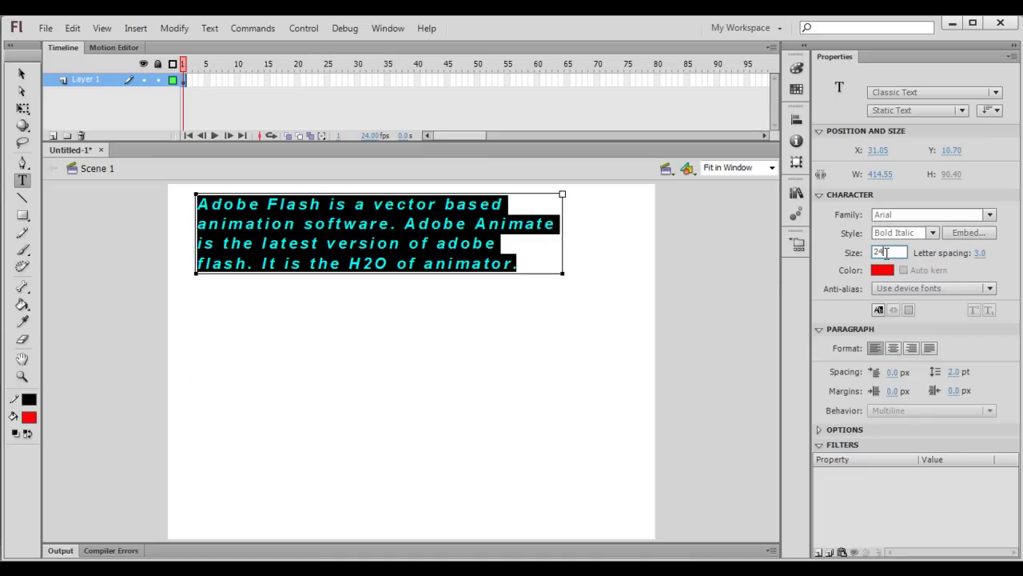
pyautogui.press('Return')
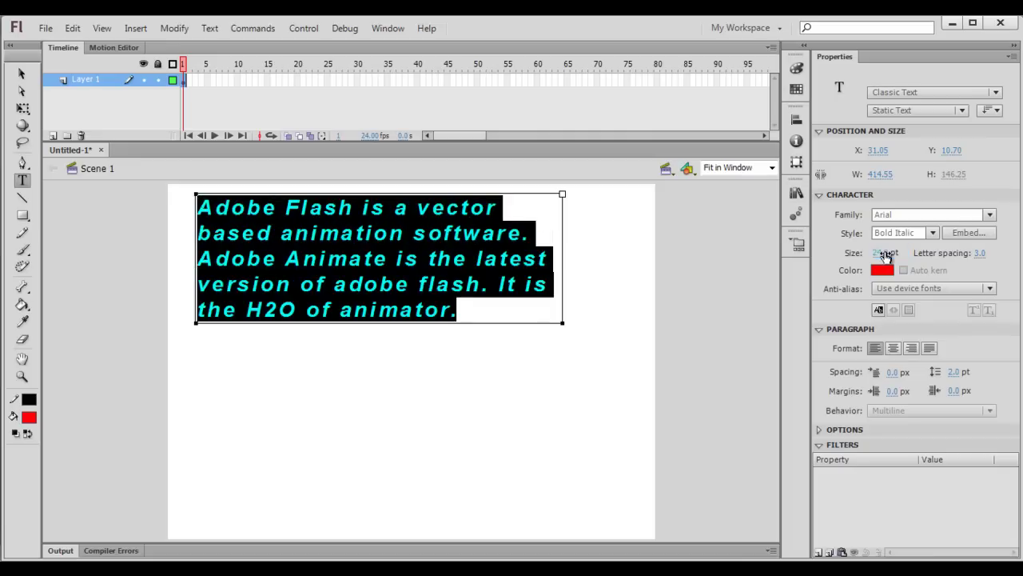
pyautogui.moveTo(979, 254)
pyautogui.mouseDown()
pyautogui.moveTo(999, 253)
pyautogui.moveTo(968, 253)
pyautogui.moveTo(983, 254)
pyautogui.mouseUp()
pyautogui.click(983, 253)
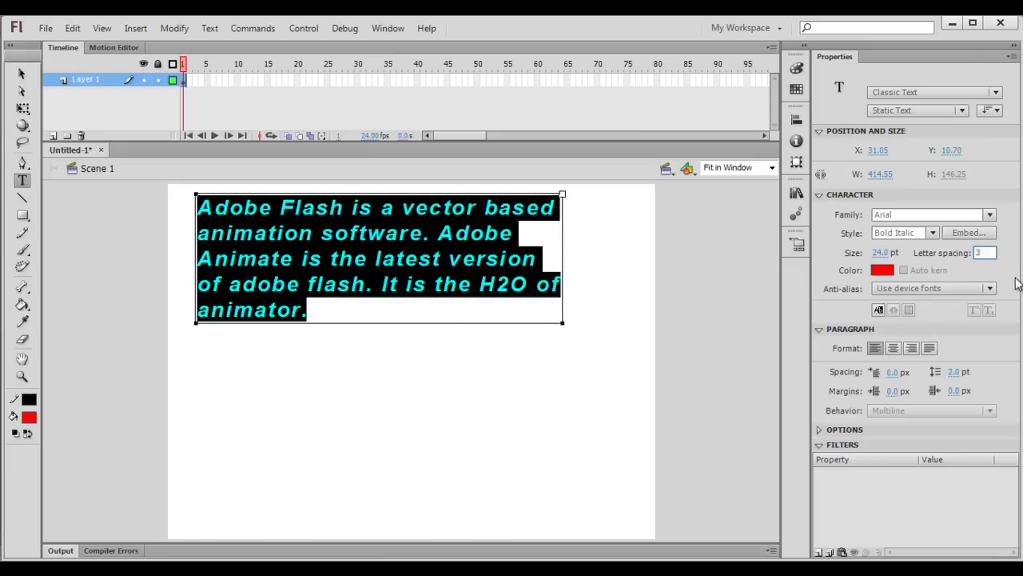
pyautogui.press('Return')
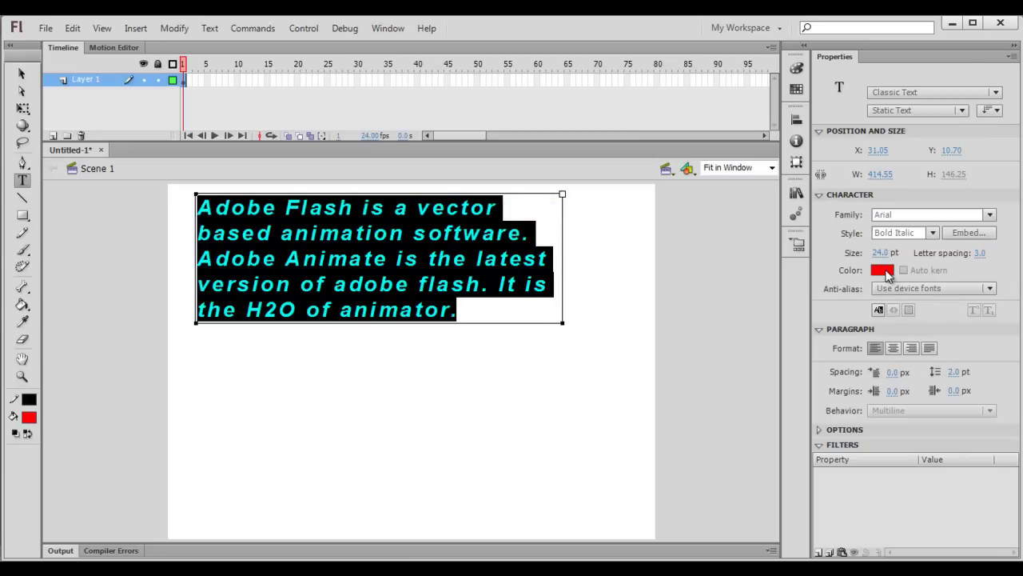
pyautogui.click(491, 313)
pyautogui.moveTo(460, 311); pyautogui.dragTo(169, 185)
# Step: Recolour the paragraph text blue, then black, and reselect all of it
pyautogui.click(882, 271)
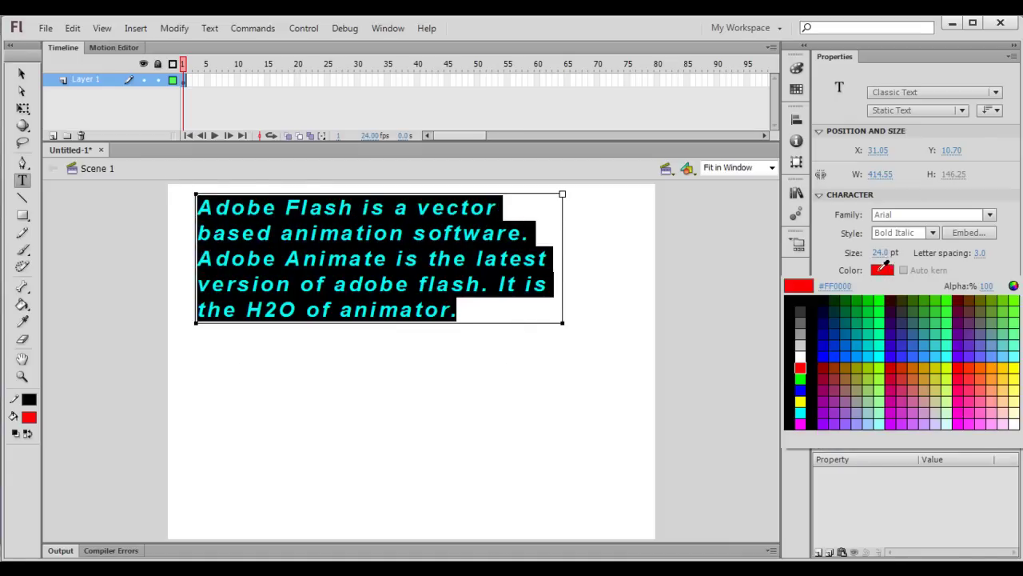
pyautogui.click(803, 389)
pyautogui.click(413, 377)
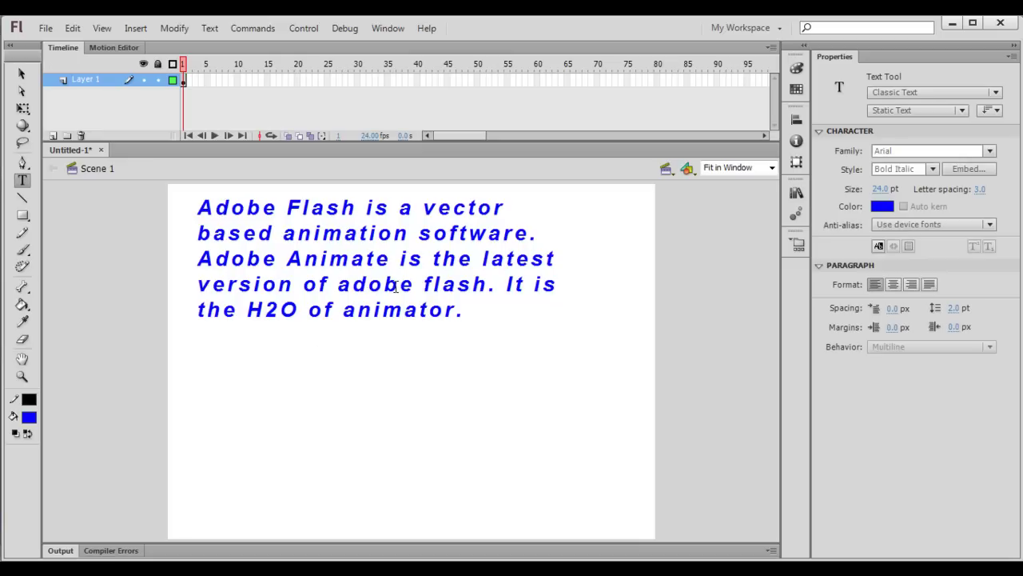
pyautogui.moveTo(200, 207); pyautogui.dragTo(480, 310)
pyautogui.click(887, 271)
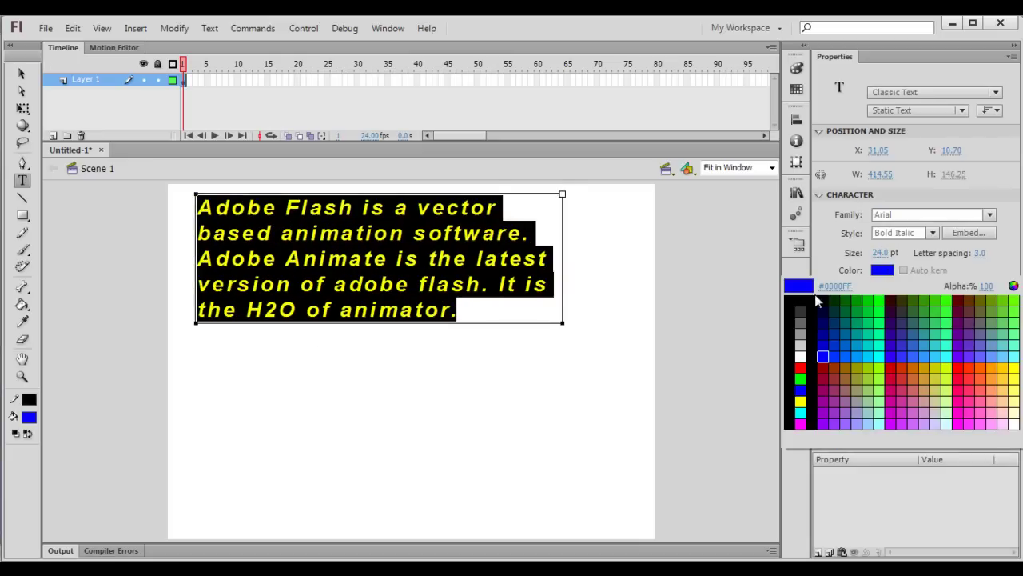
pyautogui.click(804, 302)
pyautogui.click(340, 421)
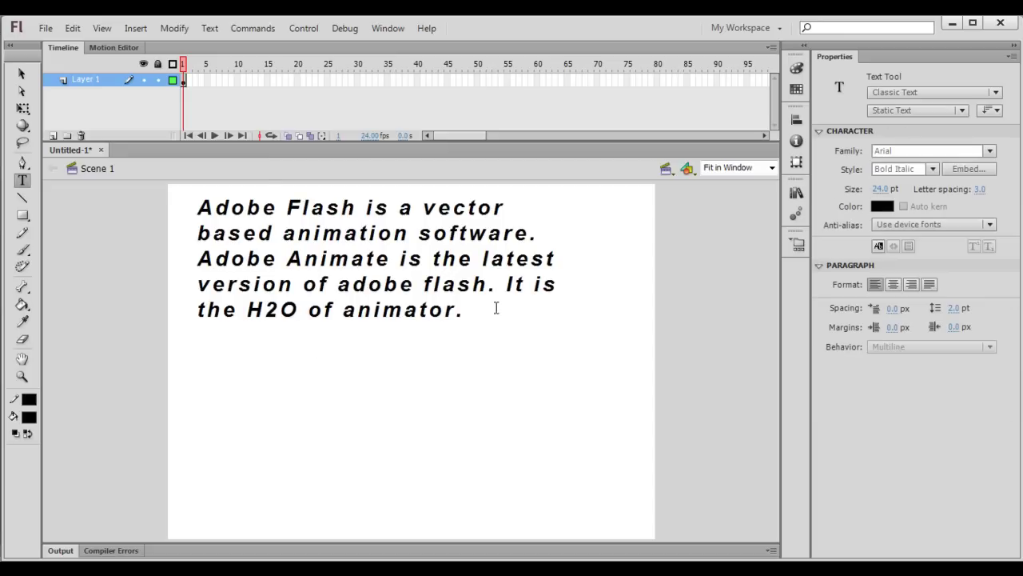
pyautogui.moveTo(451, 308); pyautogui.dragTo(171, 206)
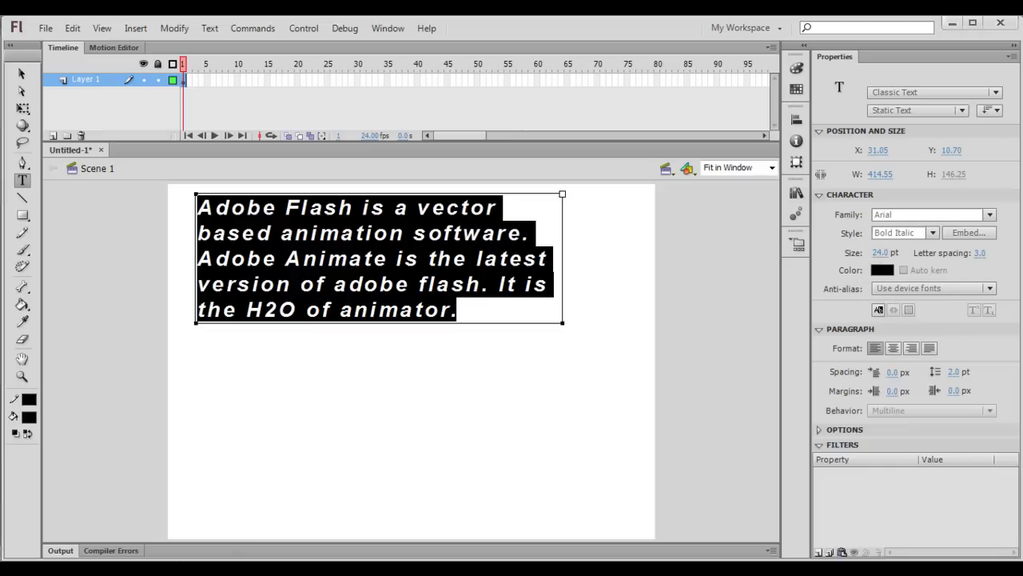
# Step: In the Word notes, highlight the rendering methods listed under Anti Alias
pyautogui.click(952, 23)
pyautogui.moveTo(174, 343); pyautogui.dragTo(432, 344)
pyautogui.click(433, 344)
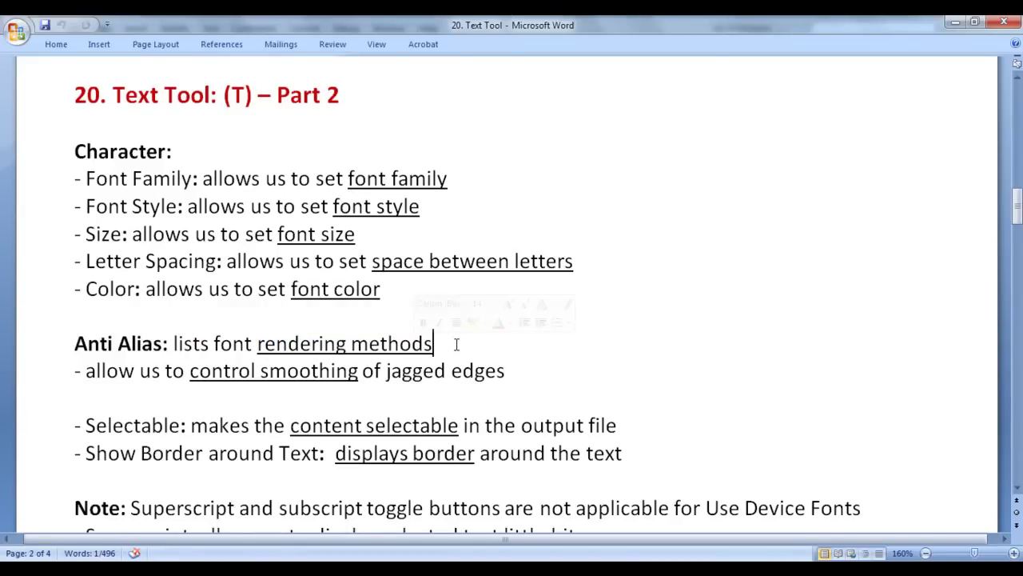
# Step: Highlight the control-smoothing and jagged-edges phrases in the Word Anti Alias notes
pyautogui.moveTo(189, 370); pyautogui.dragTo(505, 373)
pyautogui.click(533, 372)
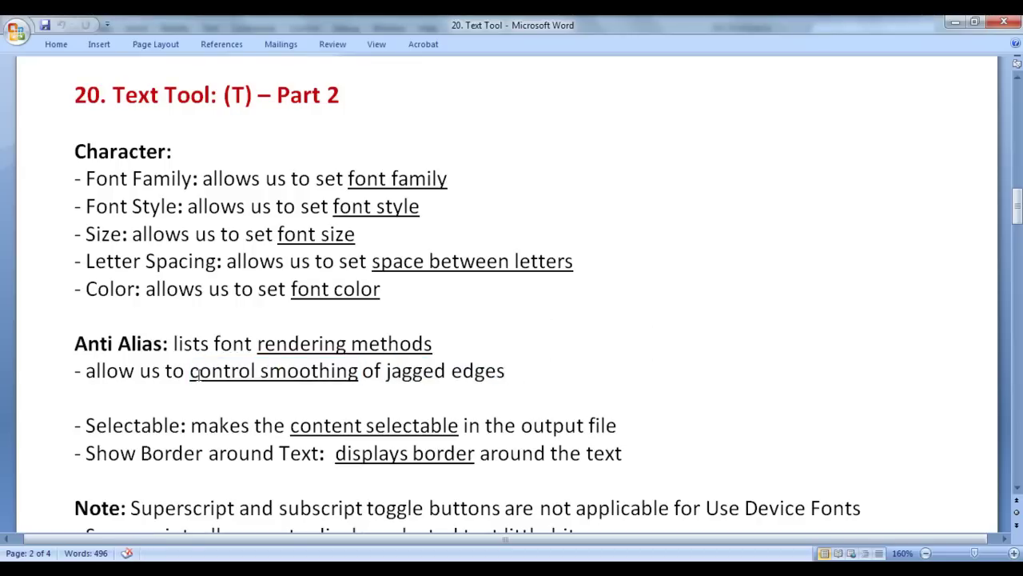
pyautogui.moveTo(193, 372); pyautogui.dragTo(543, 369)
pyautogui.click(386, 371)
pyautogui.click(543, 370)
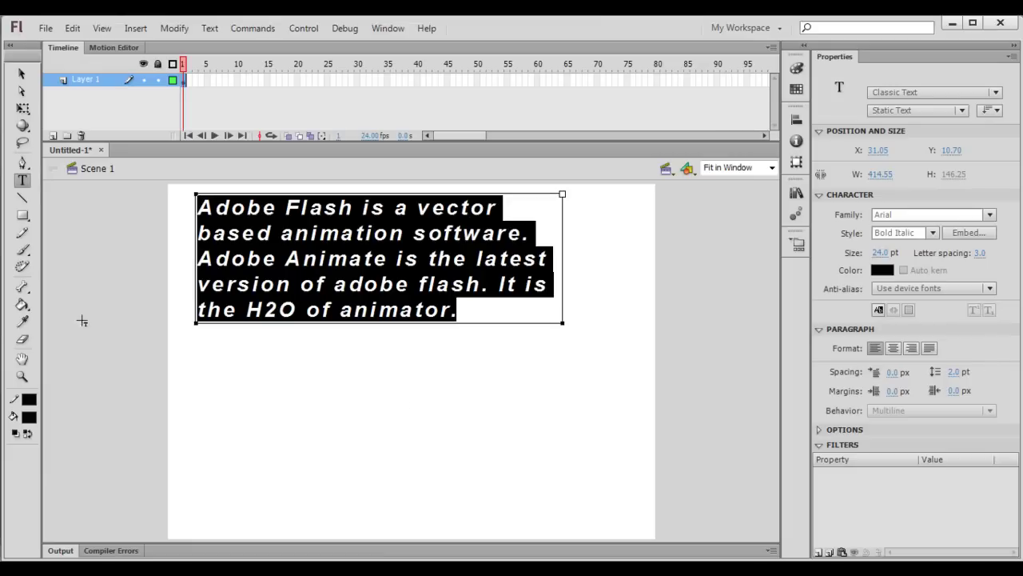
# Step: Try Bitmap text, Anti-alias for animation and Anti-alias for readability rendering on the paragraph
pyautogui.click(21, 375)
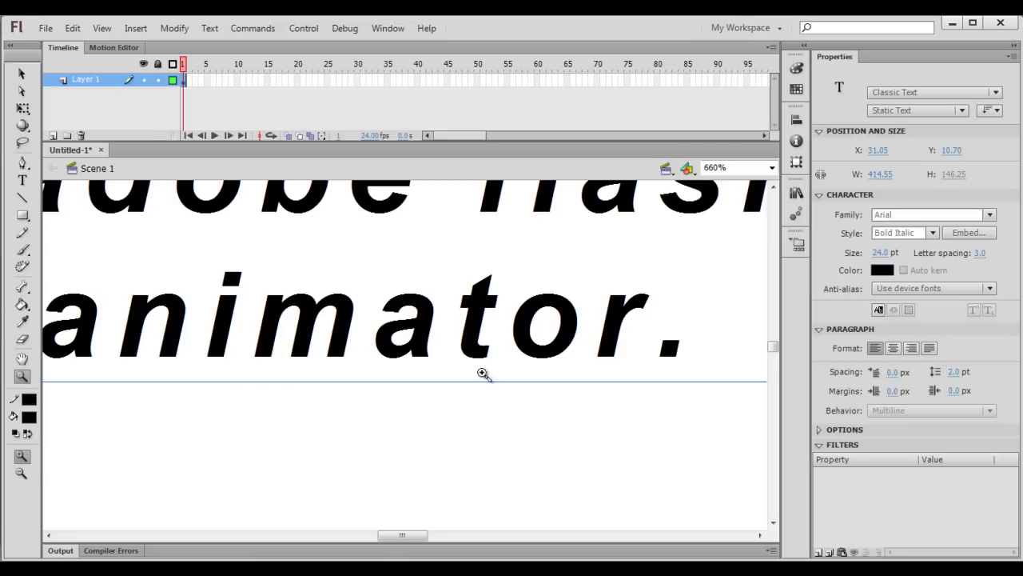
pyautogui.press('v')
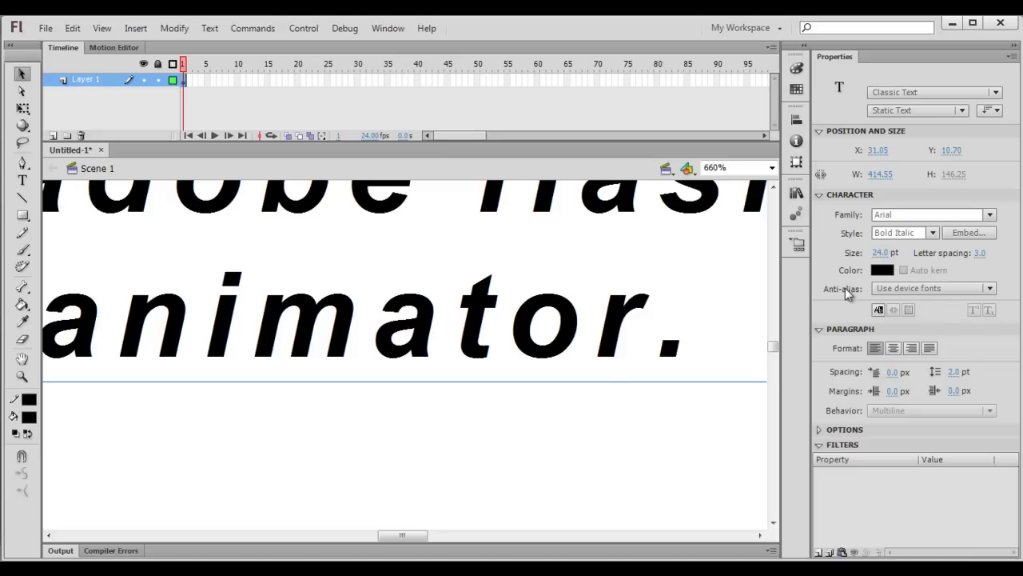
pyautogui.click(990, 290)
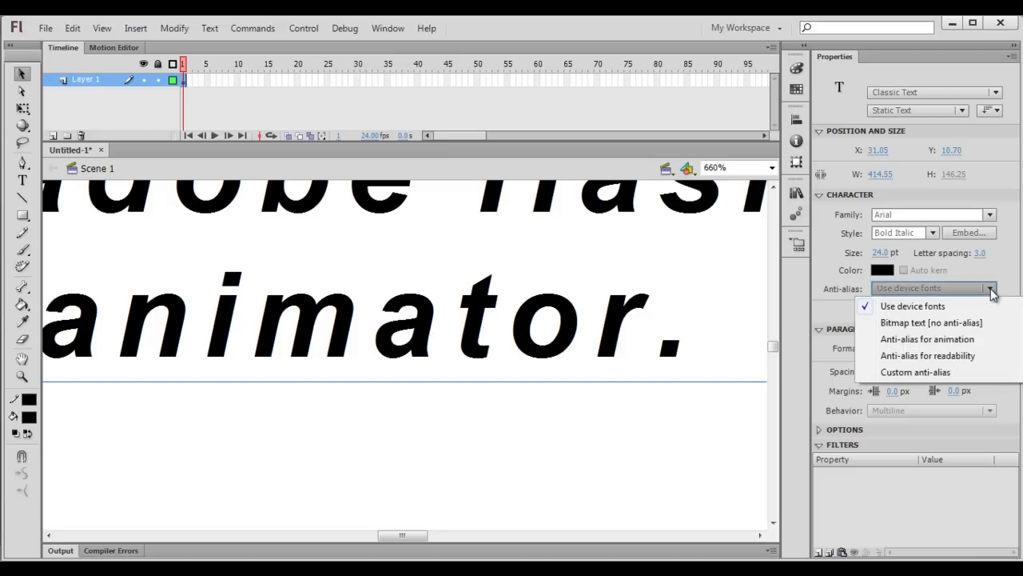
pyautogui.click(949, 326)
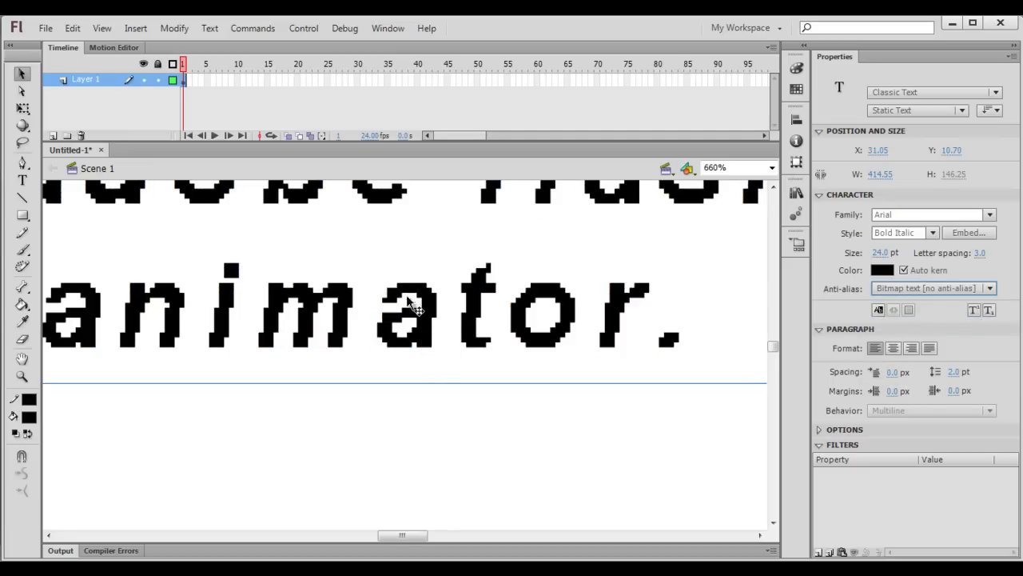
pyautogui.click(991, 289)
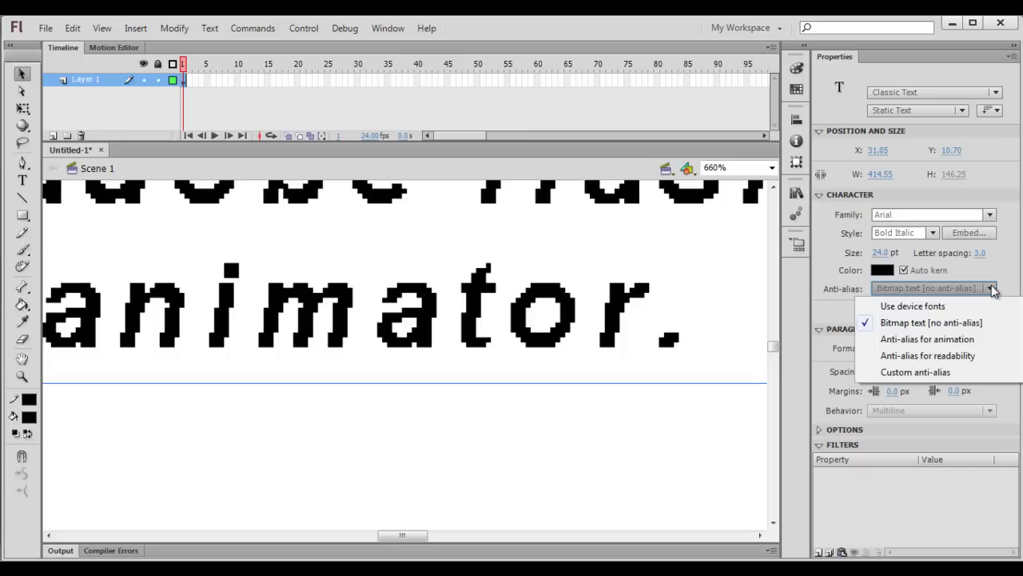
pyautogui.click(962, 341)
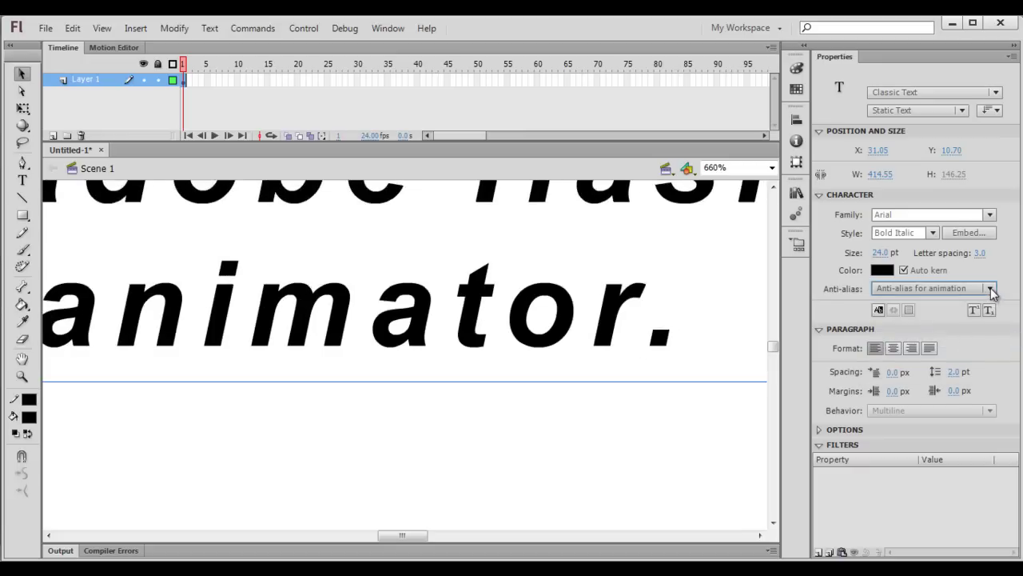
pyautogui.click(991, 289)
pyautogui.click(937, 355)
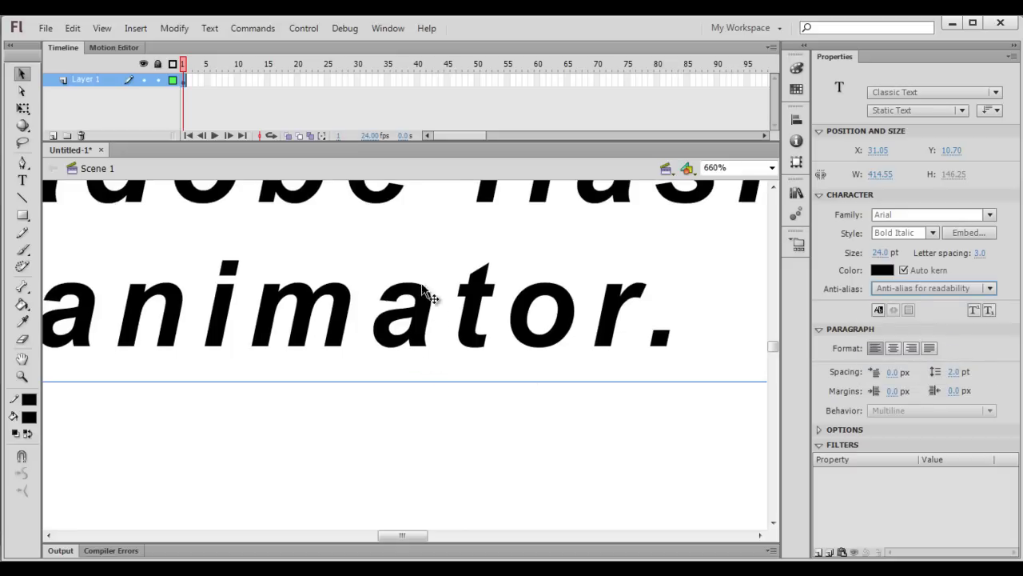
# Step: Retry bitmap text, then settle the anti-alias setting on Use device fonts
pyautogui.click(991, 290)
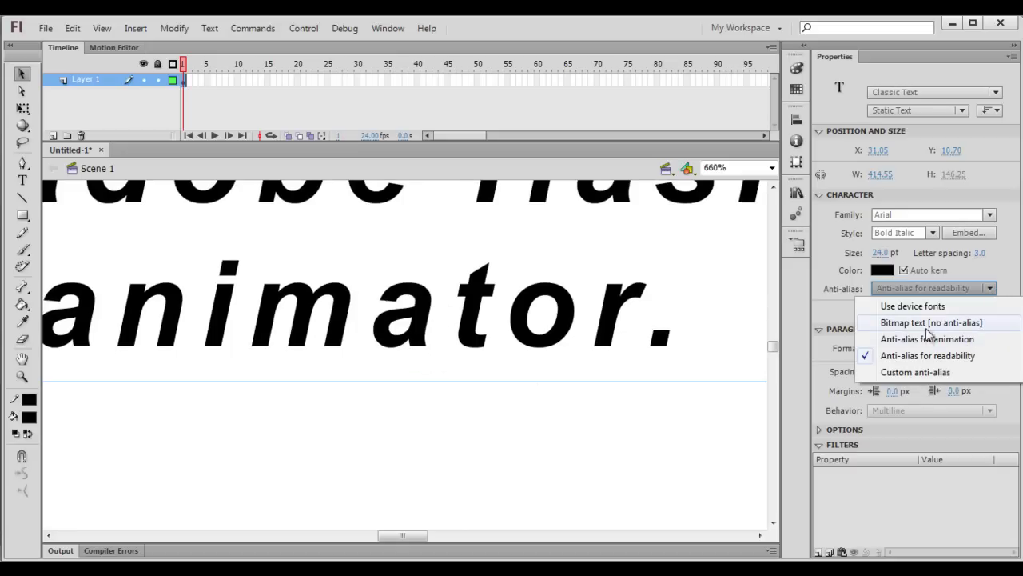
pyautogui.click(971, 324)
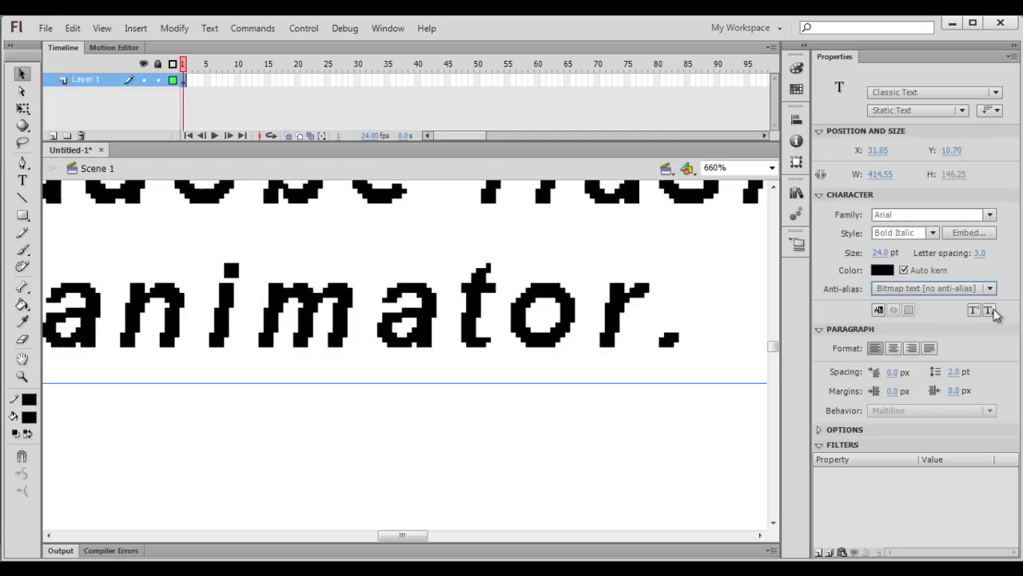
pyautogui.click(985, 288)
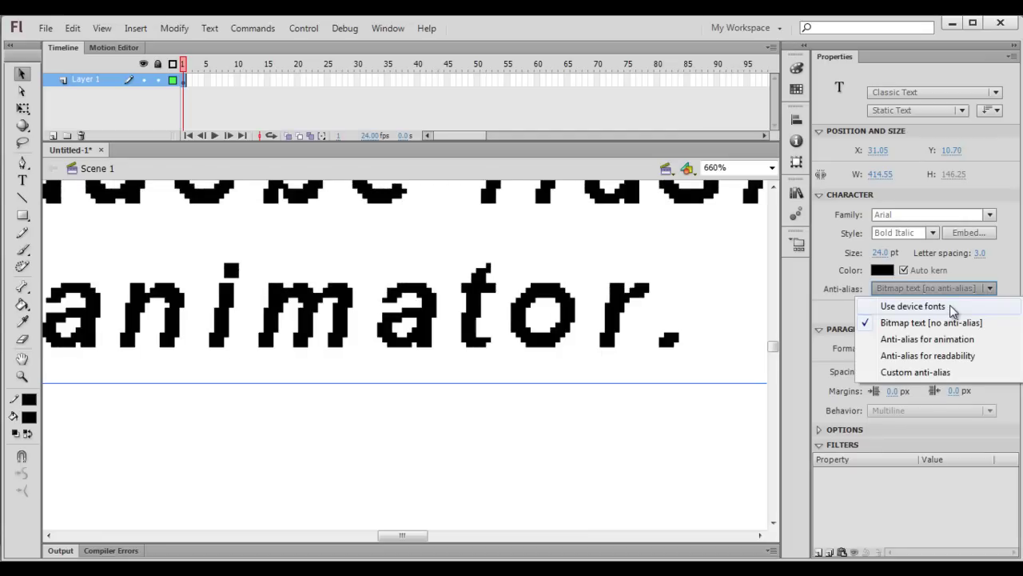
pyautogui.click(951, 306)
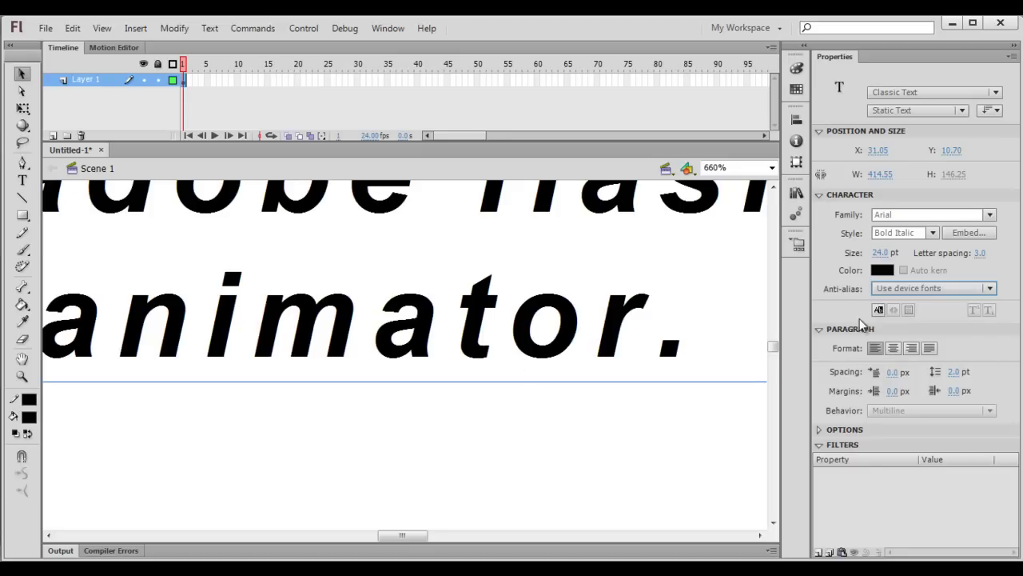
pyautogui.click(989, 288)
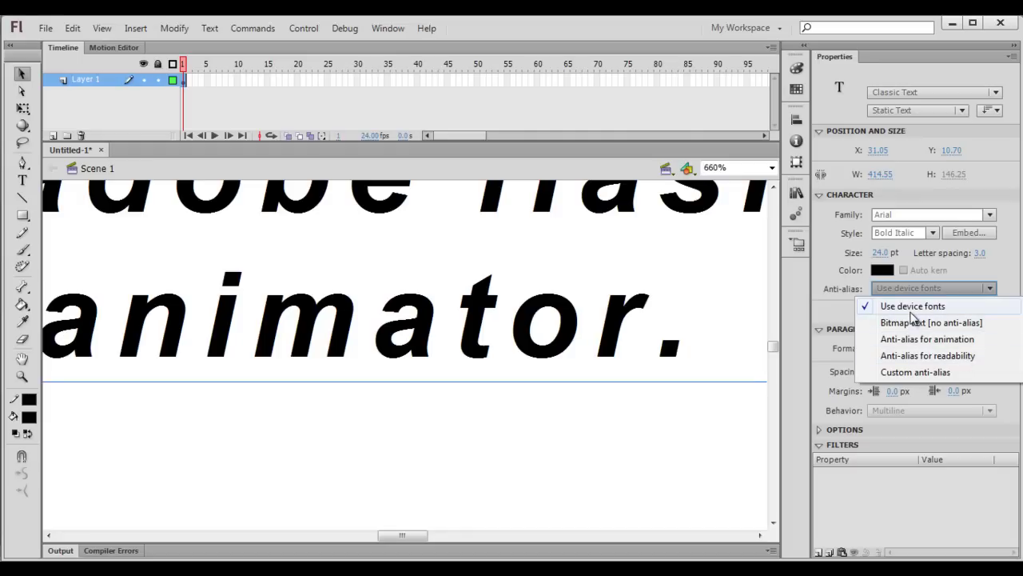
pyautogui.click(941, 308)
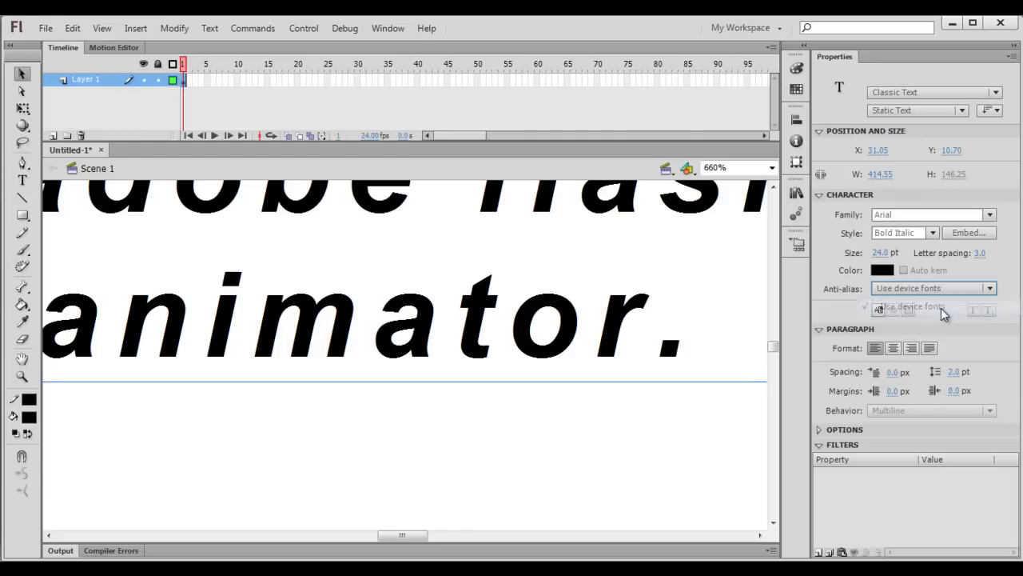
pyautogui.hotkey('alt', 'Tab')
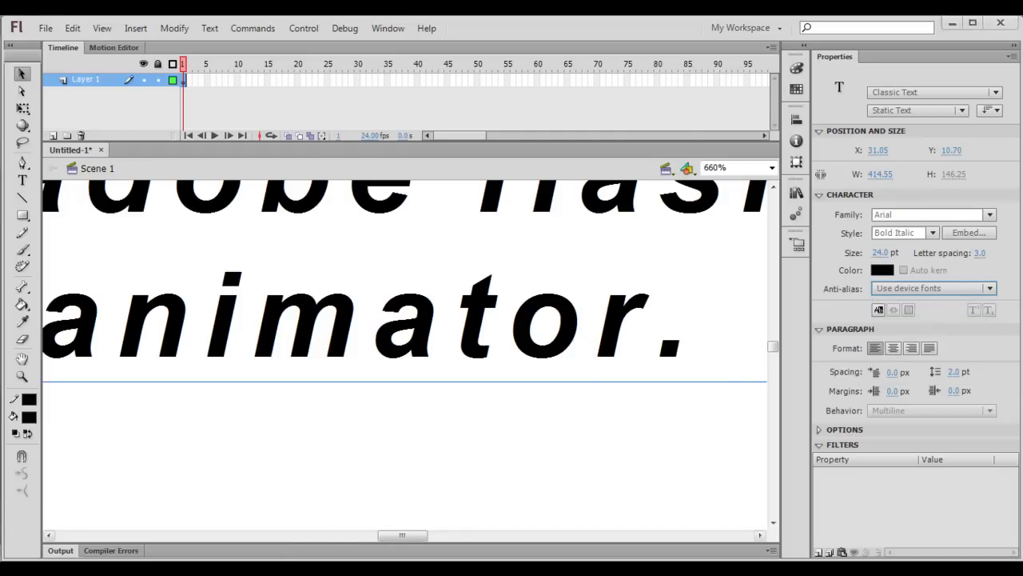
# Step: Highlight the Selectable note in Word, then test the Flash movie with Ctrl+Enter
pyautogui.doubleClick(87, 426)
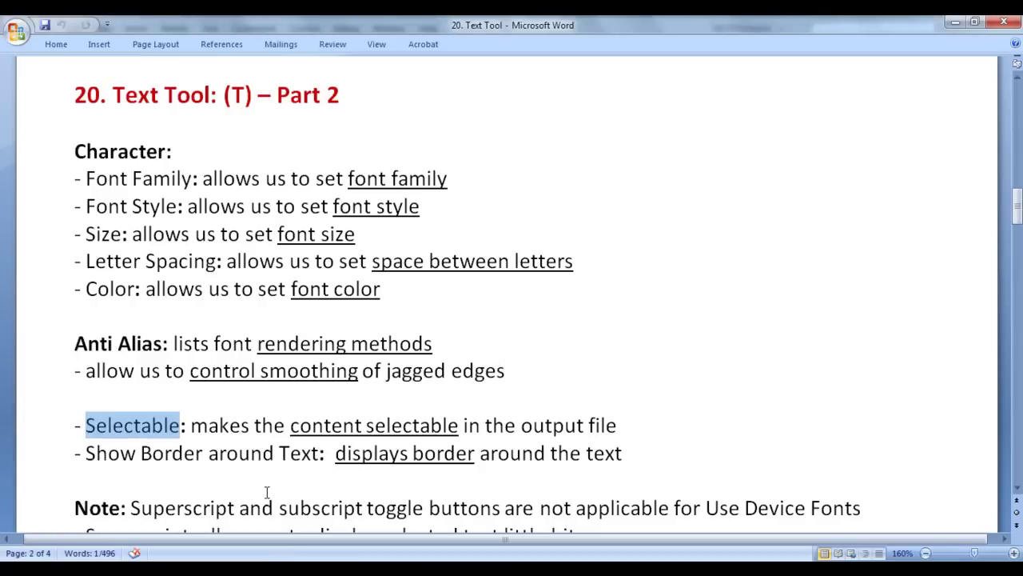
pyautogui.moveTo(291, 426); pyautogui.dragTo(423, 427)
pyautogui.moveTo(521, 426); pyautogui.dragTo(614, 431)
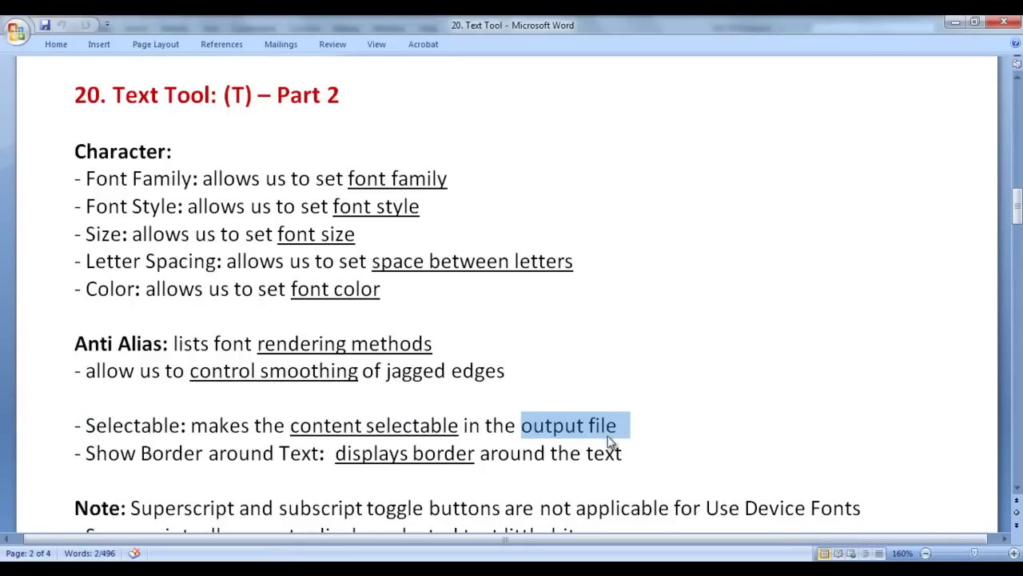
pyautogui.hotkey('alt', 'Tab')
pyautogui.hotkey('ctrl', 'Return')
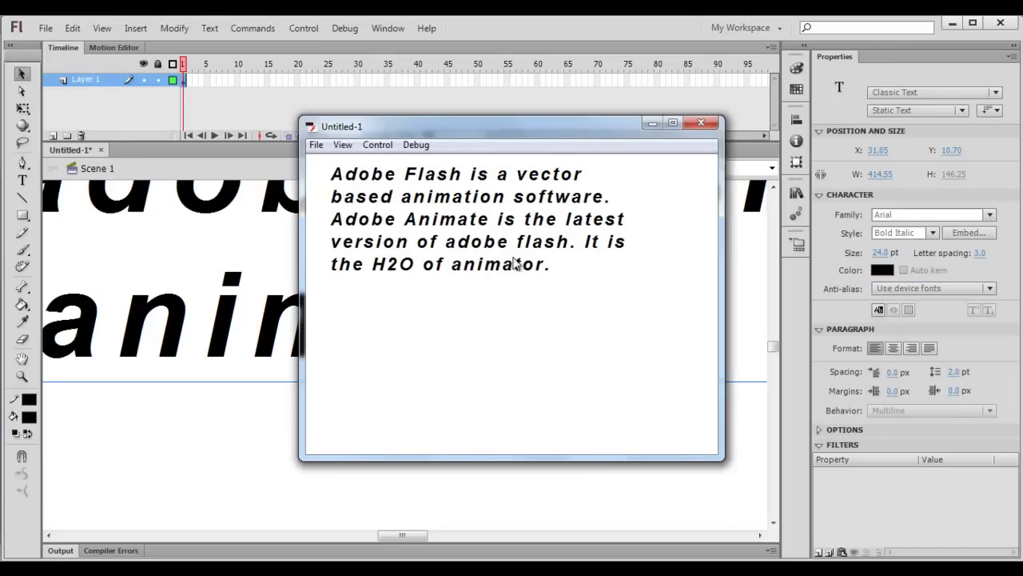
# Step: Make the text selectable and confirm by highlighting the paragraph in the test movie
pyautogui.click(701, 122)
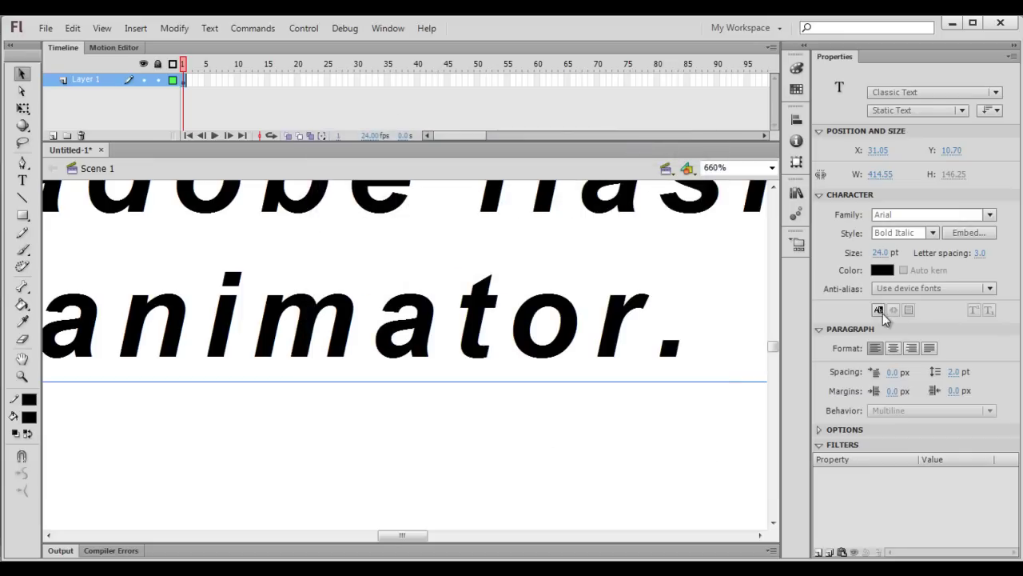
pyautogui.click(879, 310)
pyautogui.hotkey('ctrl', 'Return')
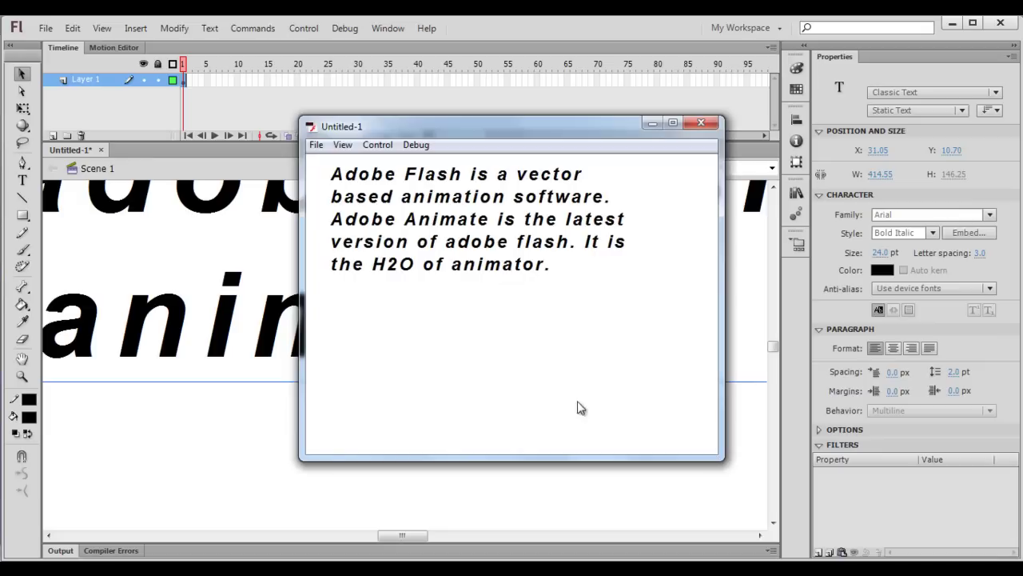
pyautogui.moveTo(335, 173); pyautogui.dragTo(551, 267)
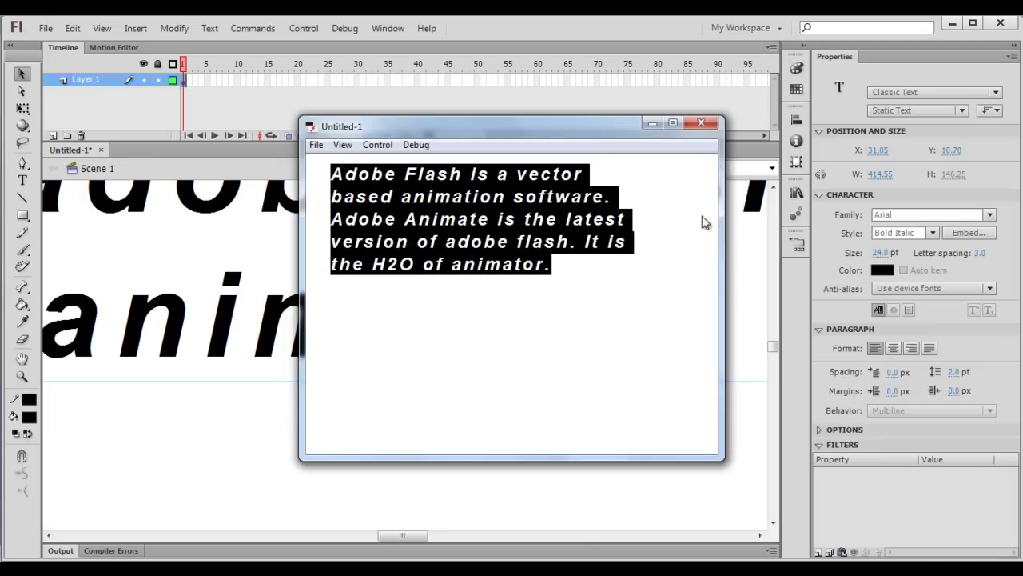
pyautogui.click(701, 122)
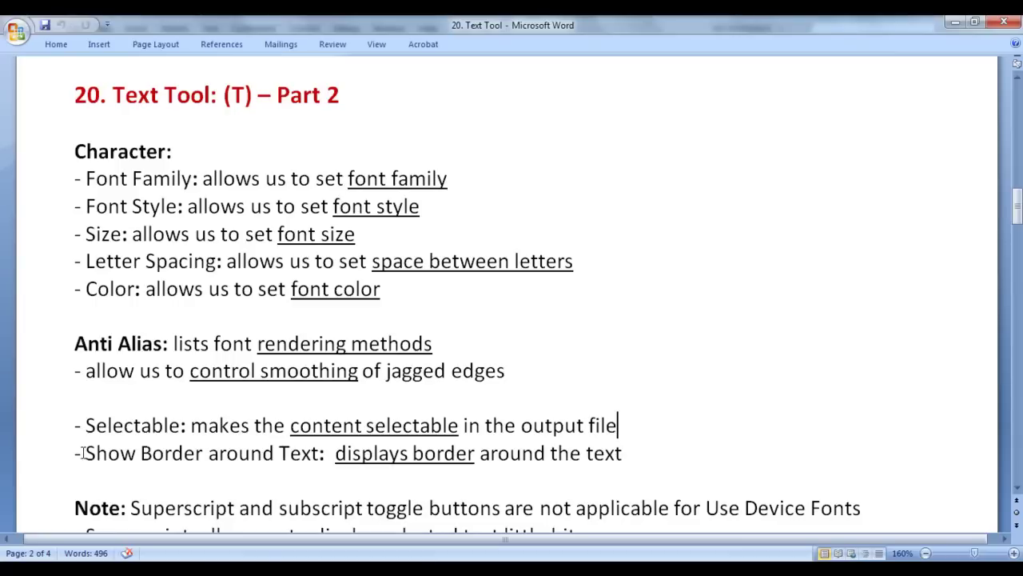
# Step: Highlight the Show Border around Text note and bring up the text type choices
pyautogui.moveTo(82, 453); pyautogui.dragTo(661, 453)
pyautogui.click(660, 452)
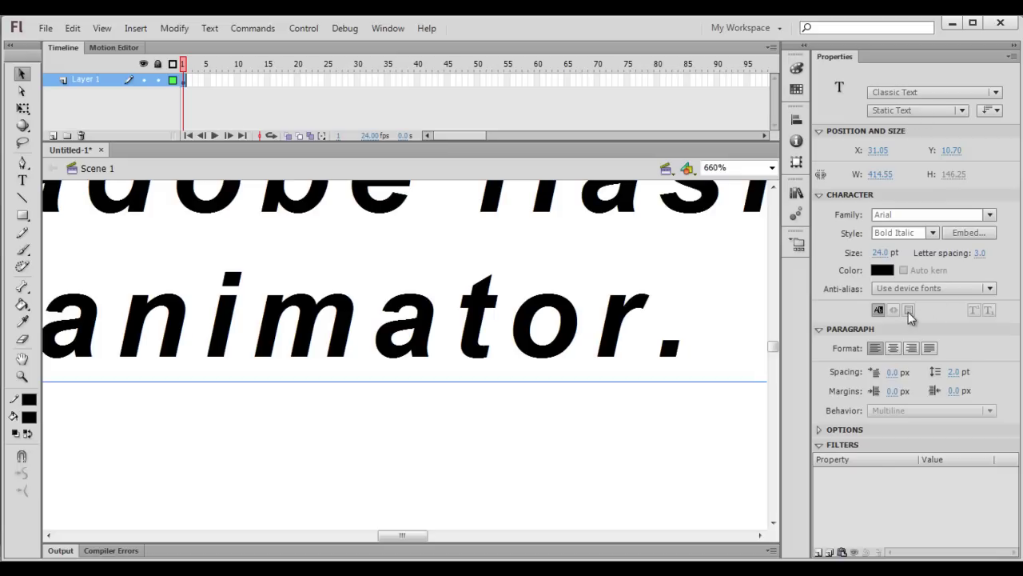
pyautogui.click(963, 110)
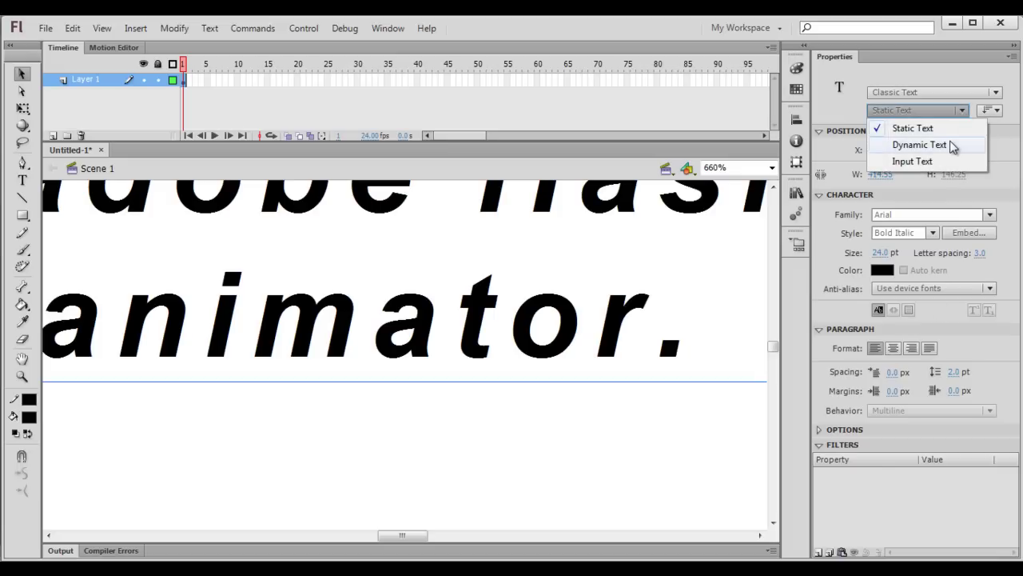
# Step: Switch the paragraph to Dynamic Text with a border, test-previewing each change
pyautogui.click(952, 145)
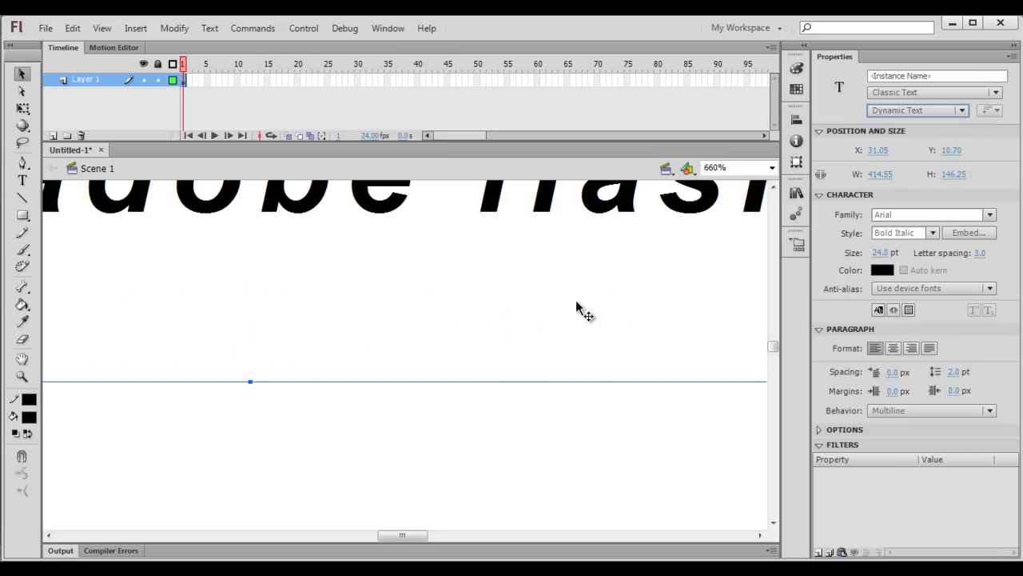
pyautogui.hotkey('ctrl', 'Return')
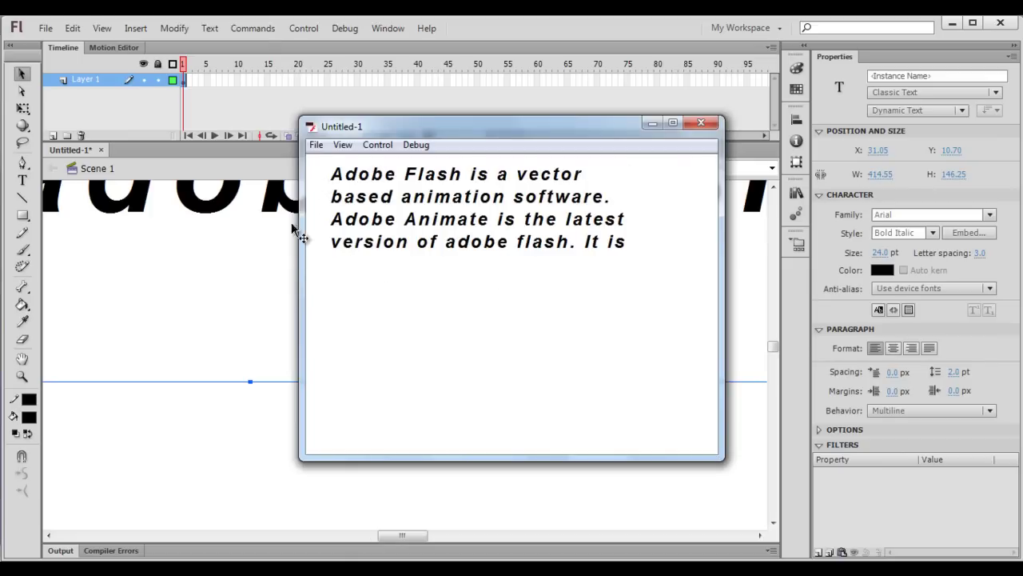
pyautogui.click(701, 123)
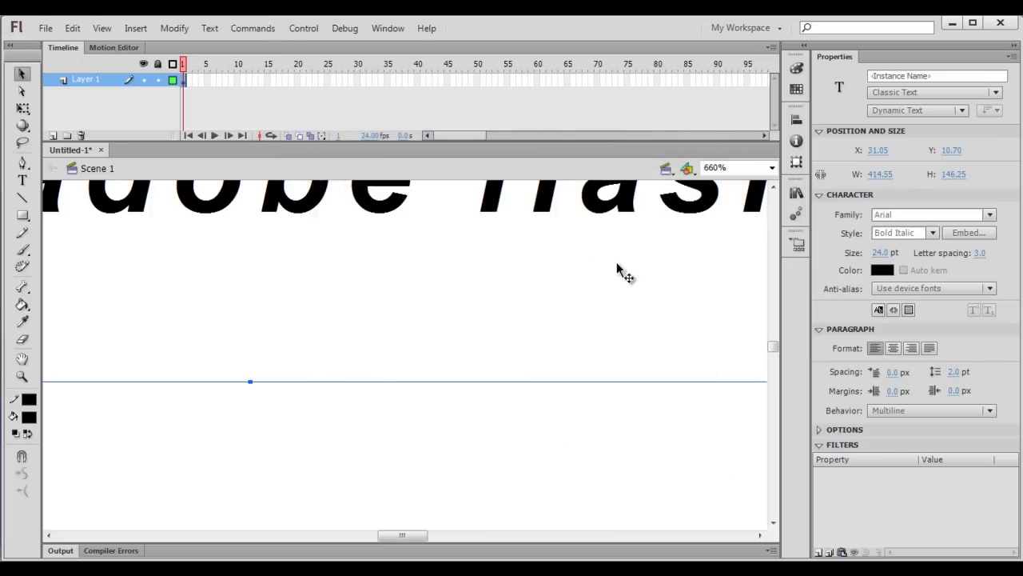
pyautogui.click(908, 311)
pyautogui.hotkey('ctrl', 'Return')
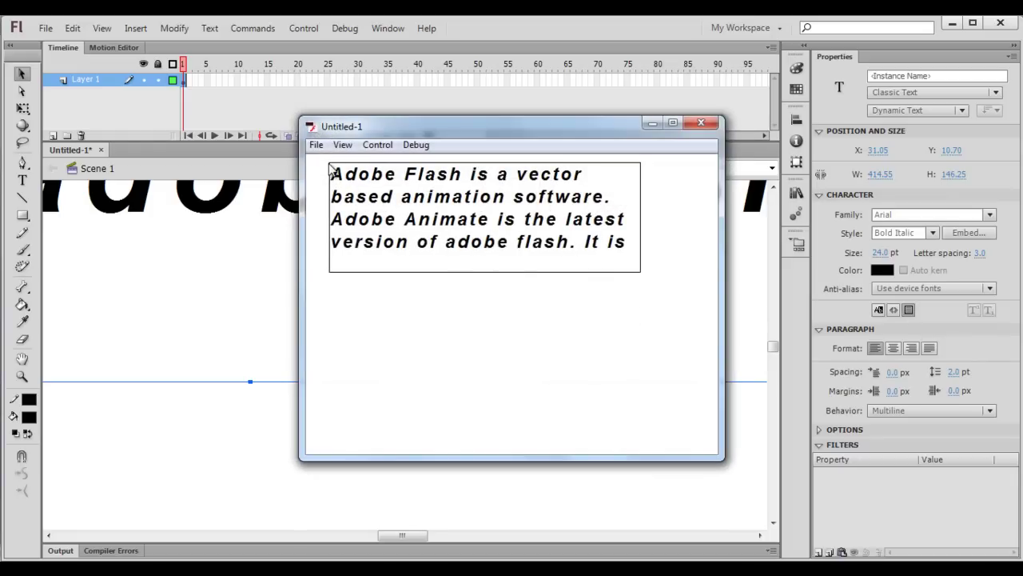
pyautogui.hotkey('ctrl', 'w')
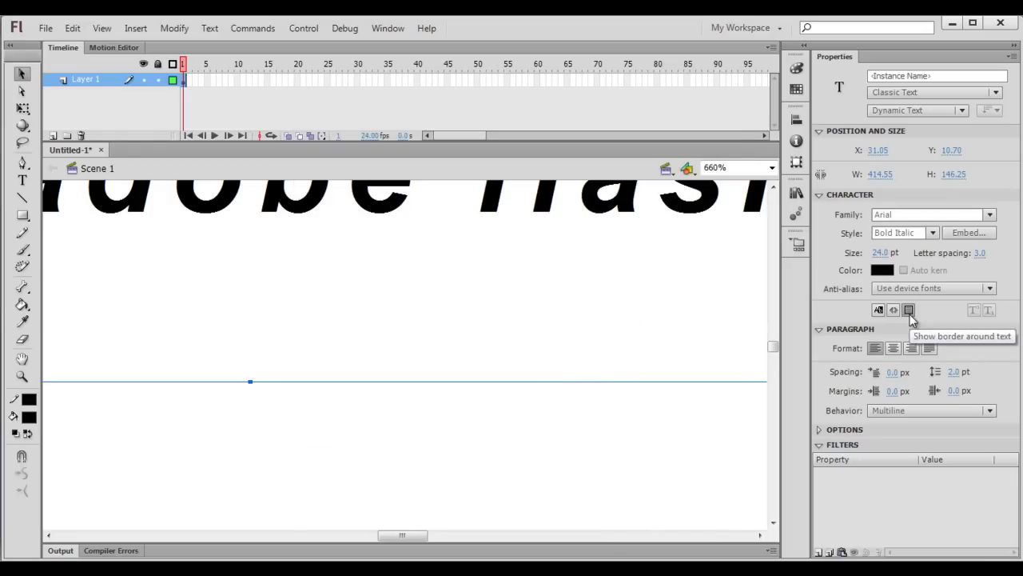
pyautogui.click(963, 110)
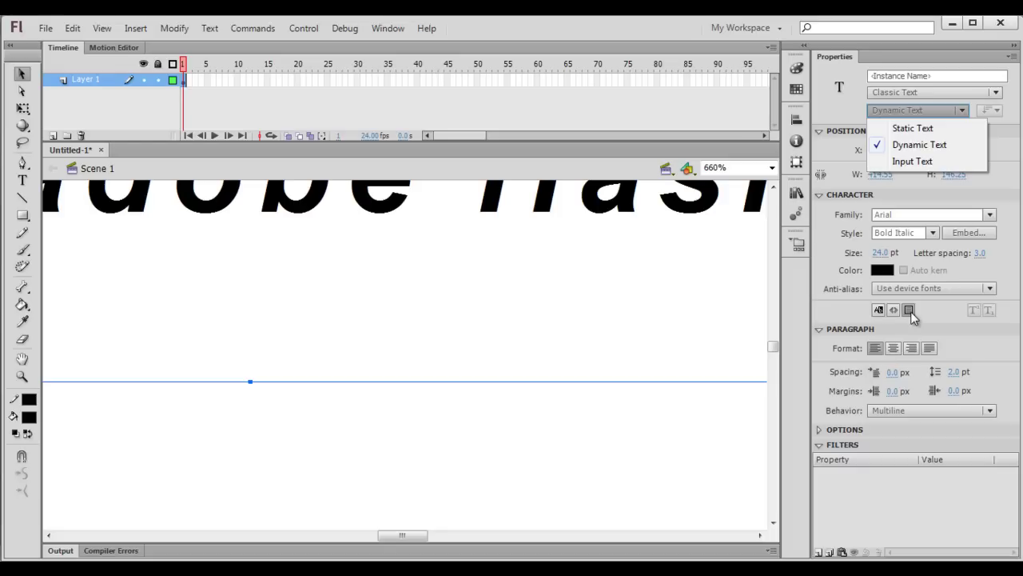
pyautogui.click(920, 149)
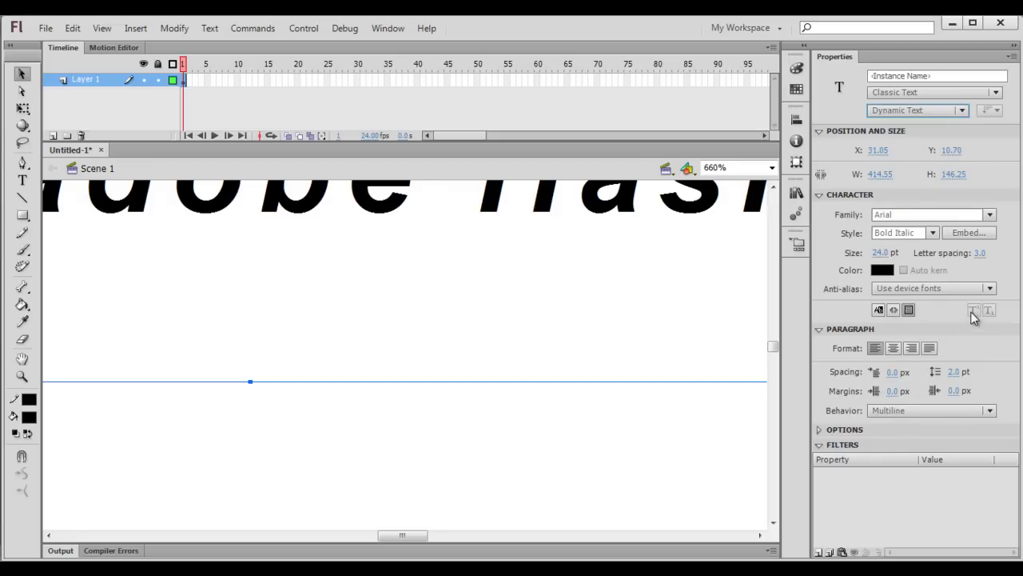
# Step: Read the Word note that superscript and subscript don't work with Use Device Fonts
pyautogui.hotkey('alt', 'Tab')
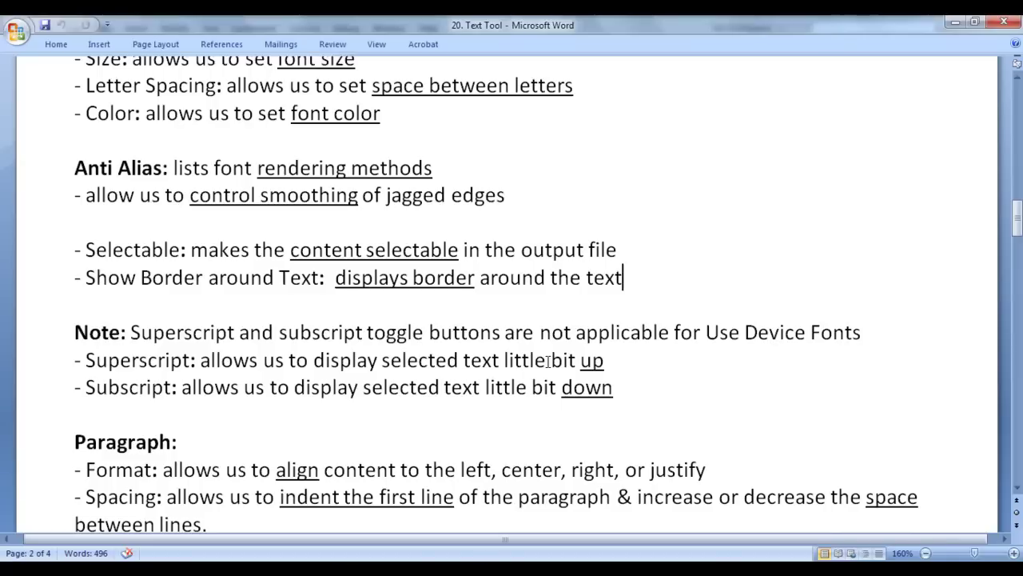
pyautogui.moveTo(135, 332); pyautogui.dragTo(469, 332)
pyautogui.moveTo(599, 332); pyautogui.dragTo(784, 336)
pyautogui.click(785, 333)
pyautogui.moveTo(707, 332); pyautogui.dragTo(875, 332)
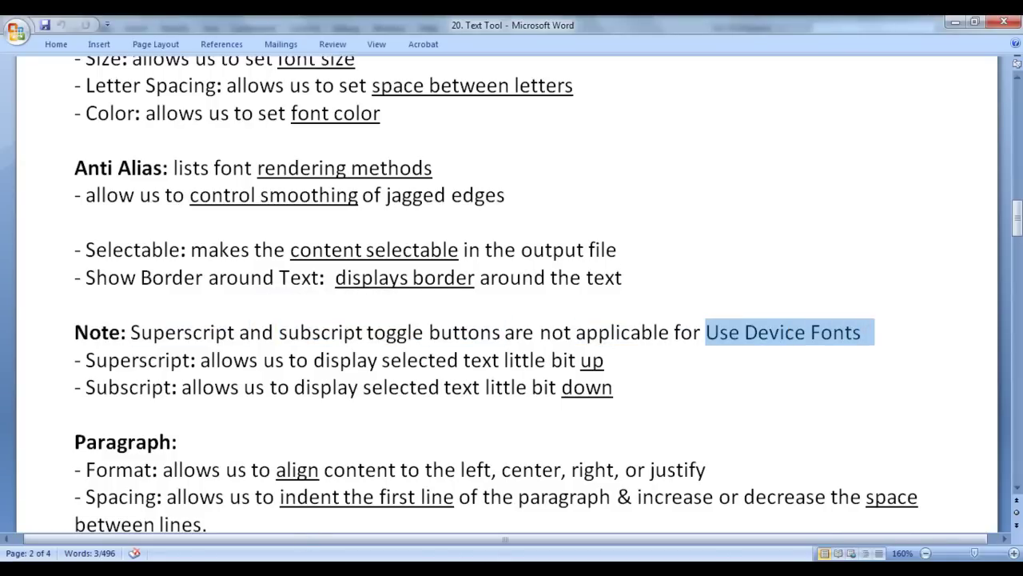
pyautogui.hotkey('alt', 'Tab')
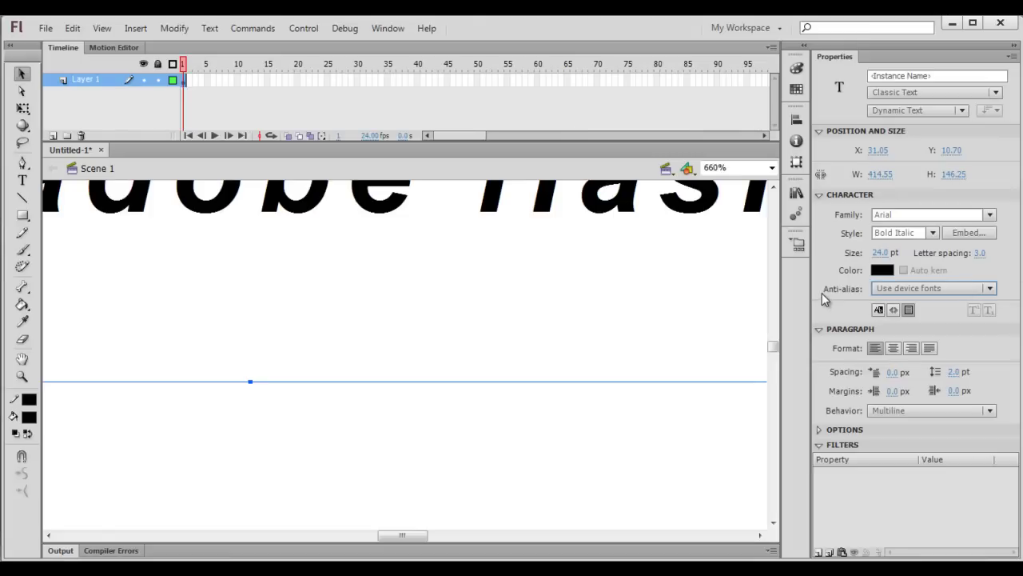
# Step: Switch rendering to Anti-alias for animation, skip the embedding warning, and make the text Static Text
pyautogui.click(991, 291)
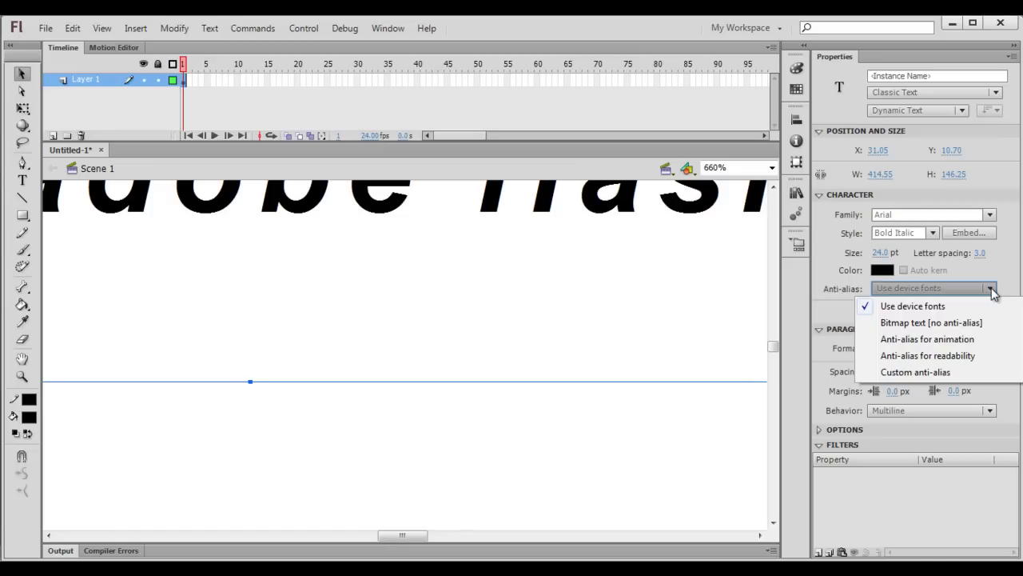
pyautogui.click(963, 341)
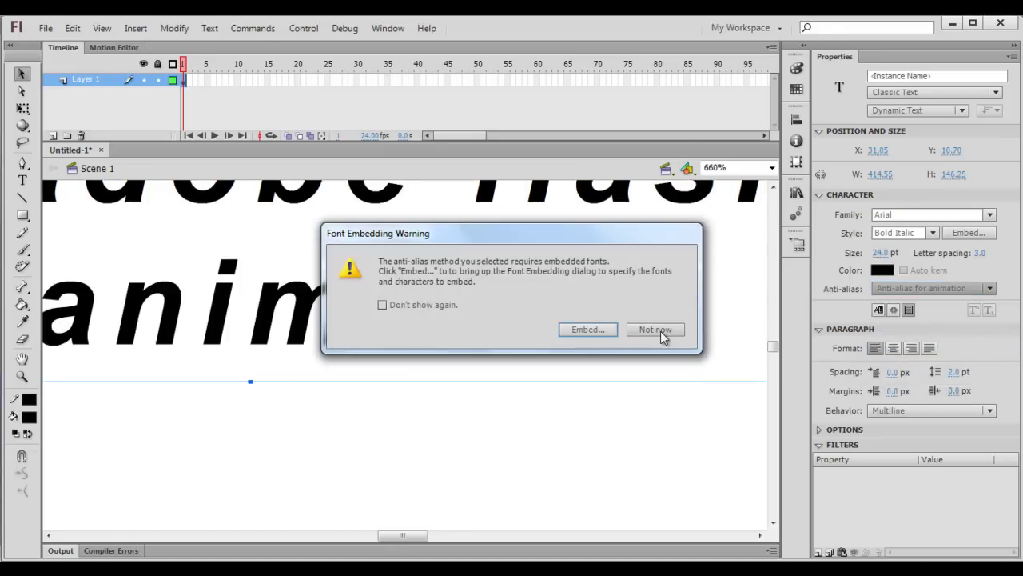
pyautogui.click(657, 330)
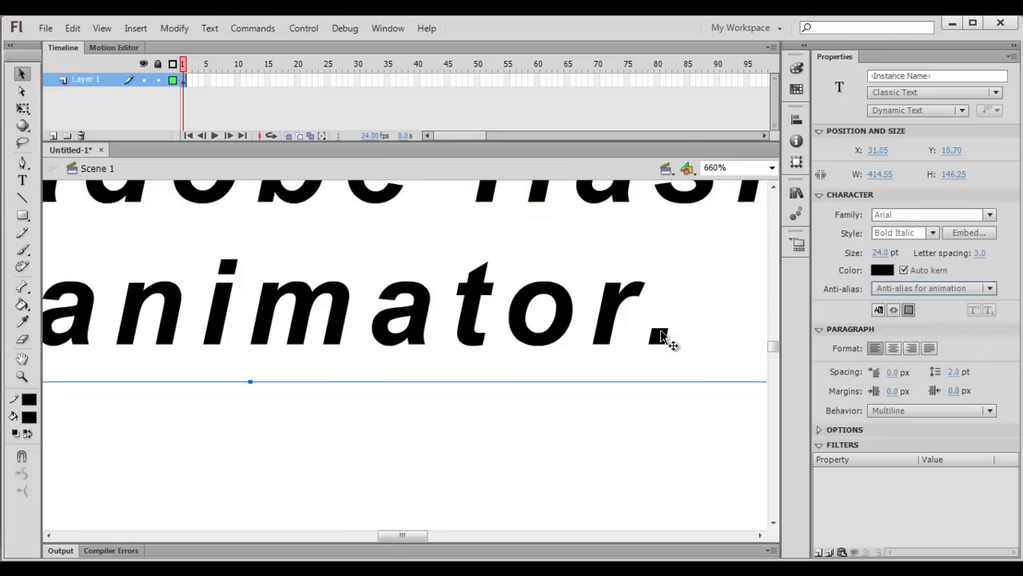
pyautogui.click(962, 112)
pyautogui.click(950, 128)
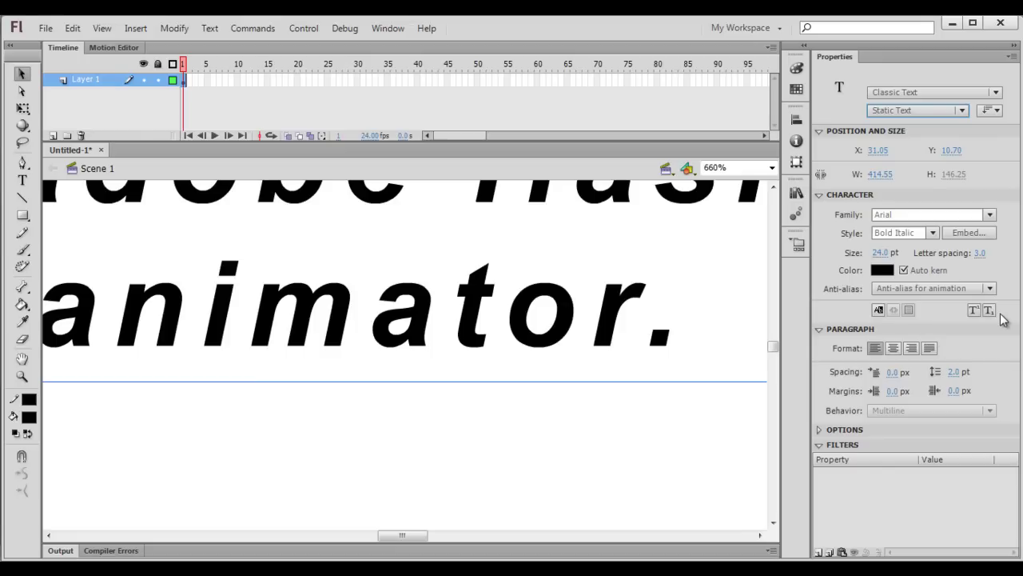
pyautogui.click(772, 167)
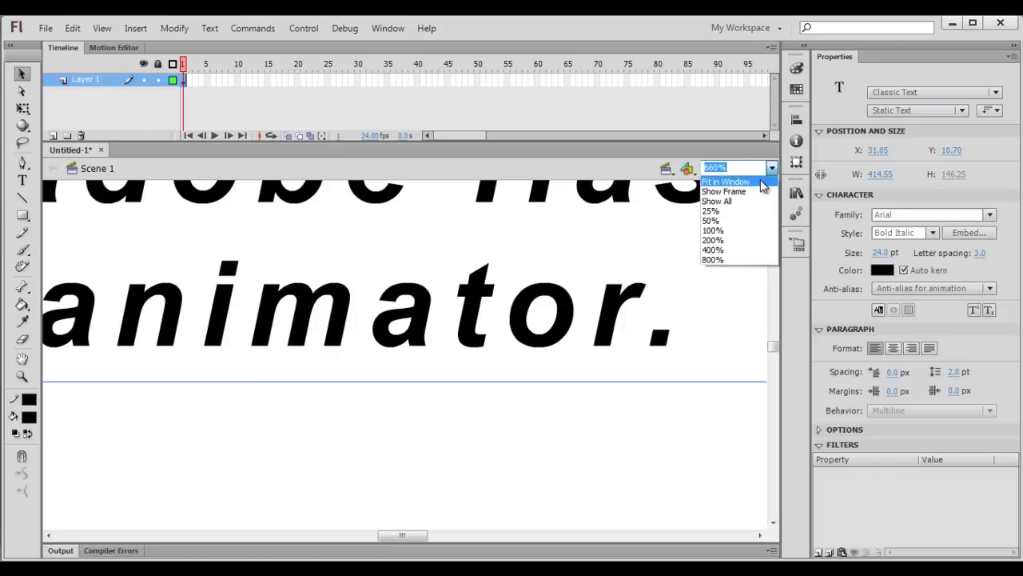
pyautogui.click(720, 176)
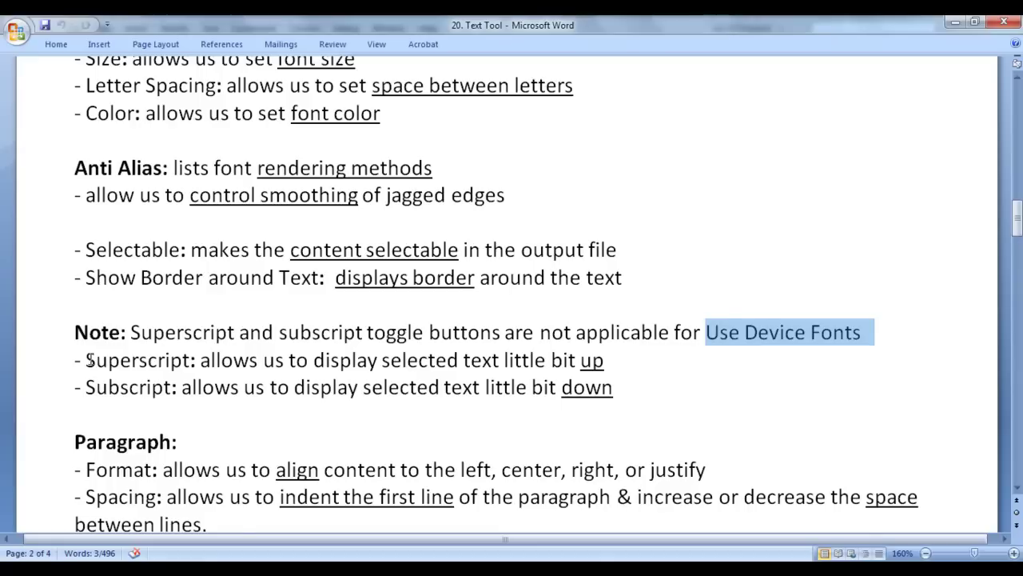
# Step: Review the Superscript and Subscript lines in the Word notes, then clear the highlight
pyautogui.moveTo(91, 360); pyautogui.dragTo(171, 359)
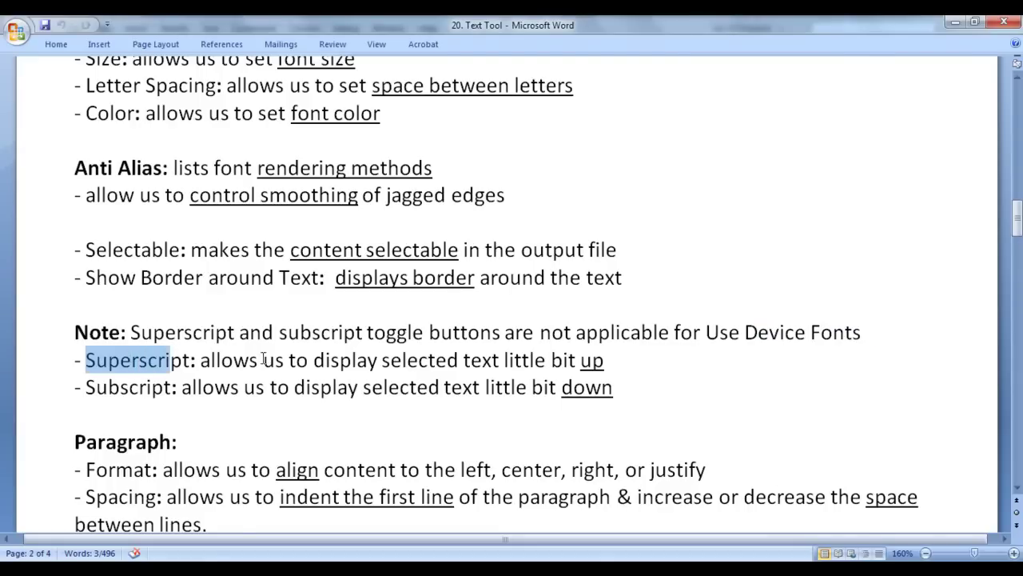
pyautogui.moveTo(314, 360); pyautogui.dragTo(370, 360)
pyautogui.moveTo(470, 360); pyautogui.dragTo(490, 361)
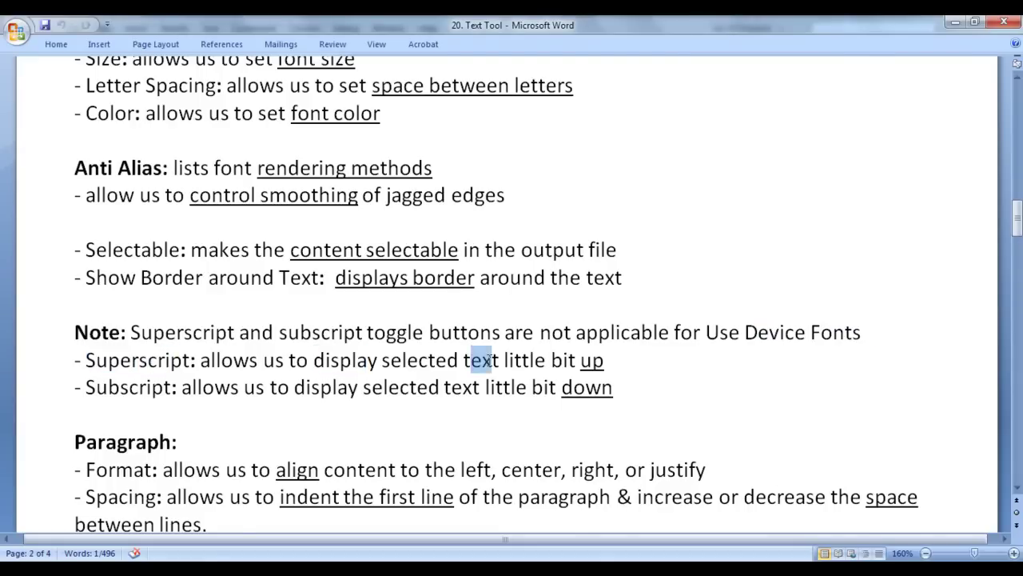
pyautogui.moveTo(574, 361); pyautogui.dragTo(623, 364)
pyautogui.moveTo(78, 386); pyautogui.dragTo(165, 387)
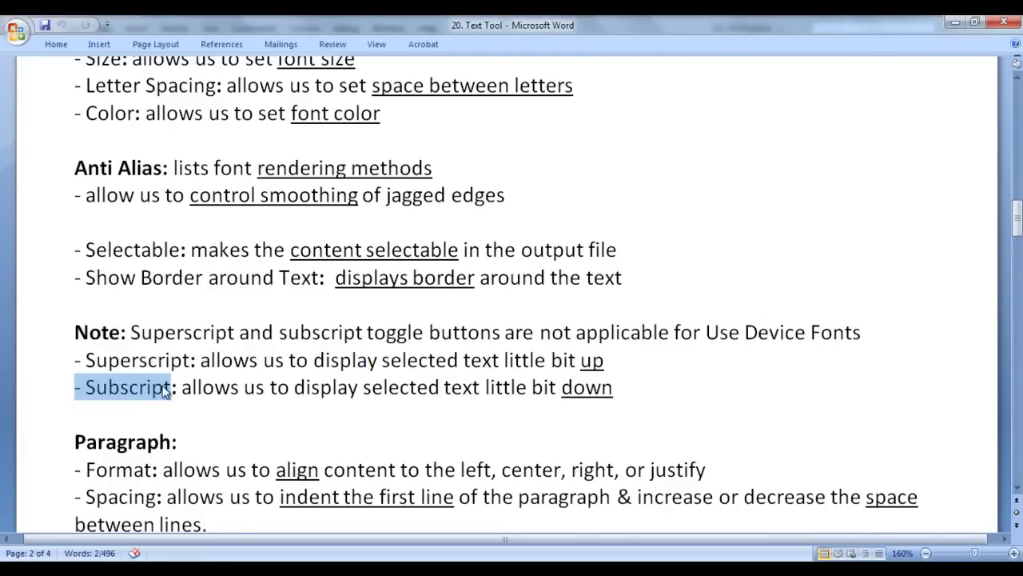
pyautogui.moveTo(302, 389); pyautogui.dragTo(482, 388)
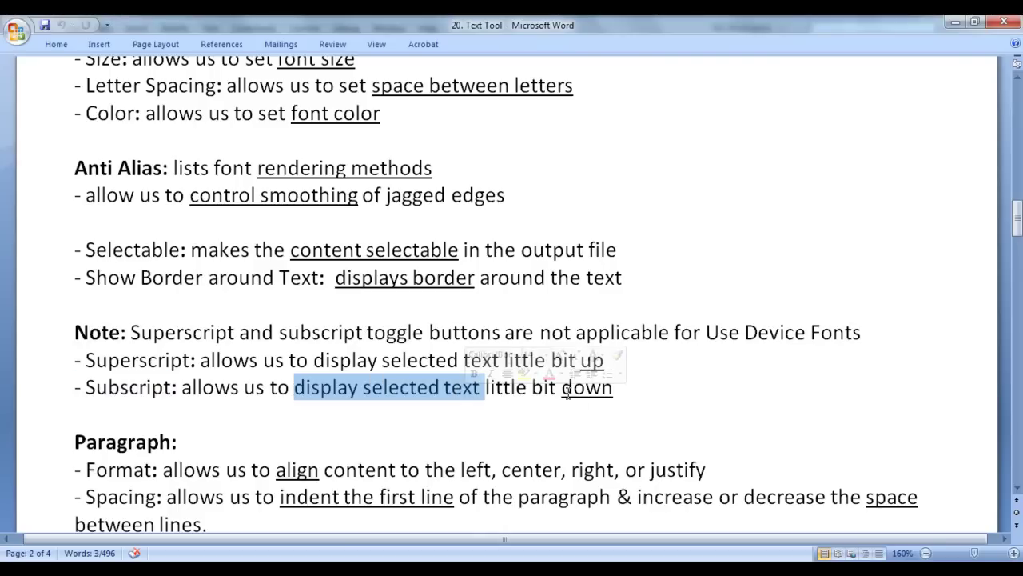
pyautogui.moveTo(562, 388); pyautogui.dragTo(585, 388)
pyautogui.click(639, 391)
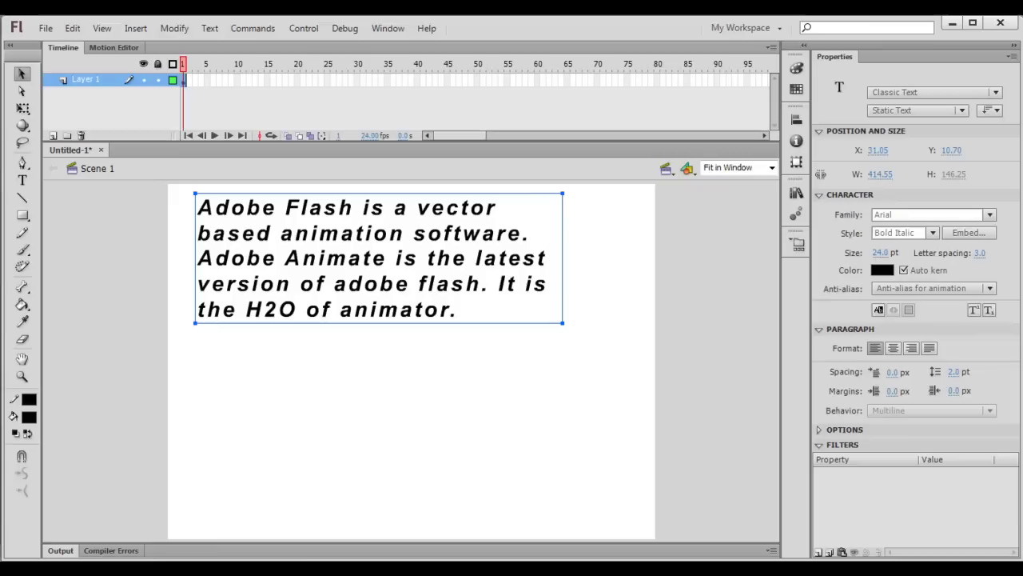
# Step: Select the 2 in H2O and, after trying superscript, set it to subscript
pyautogui.click(22, 181)
pyautogui.moveTo(265, 310); pyautogui.dragTo(275, 309)
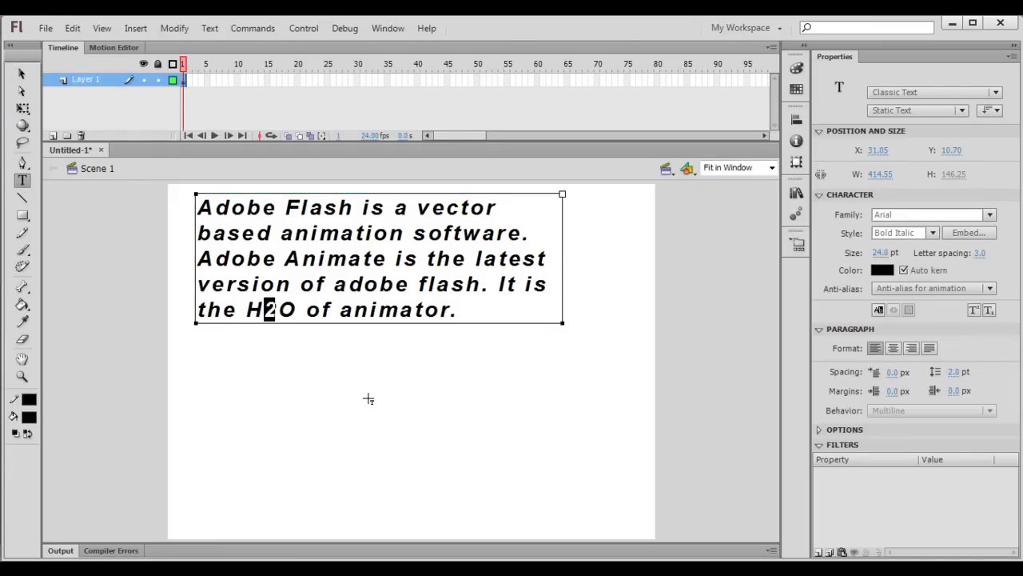
pyautogui.click(989, 311)
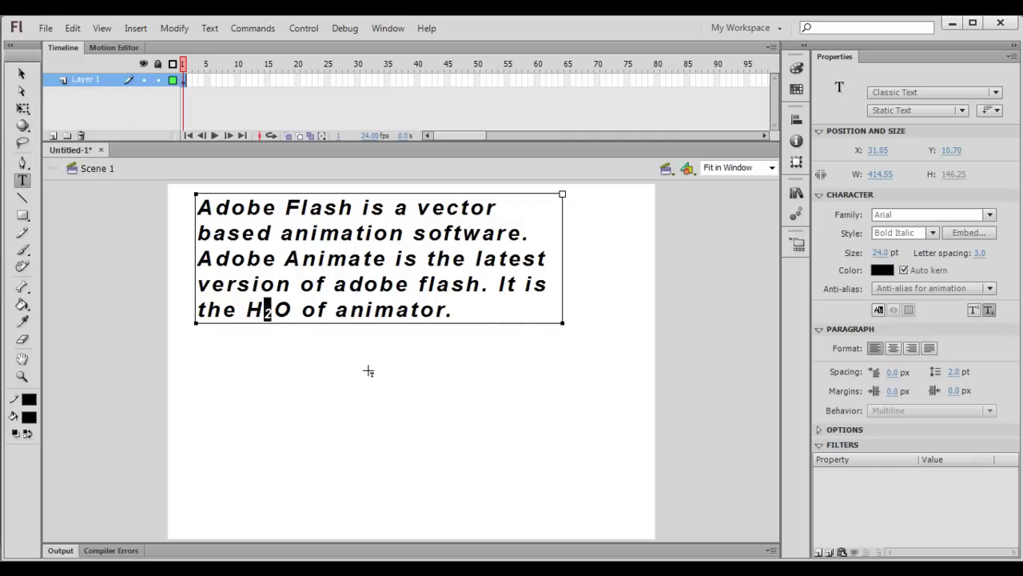
pyautogui.click(989, 310)
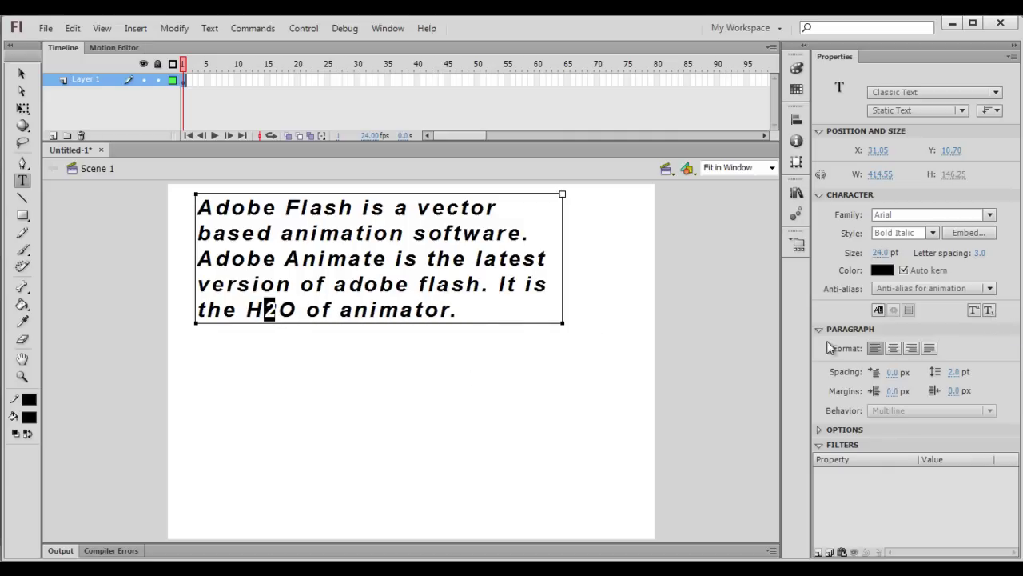
pyautogui.click(973, 311)
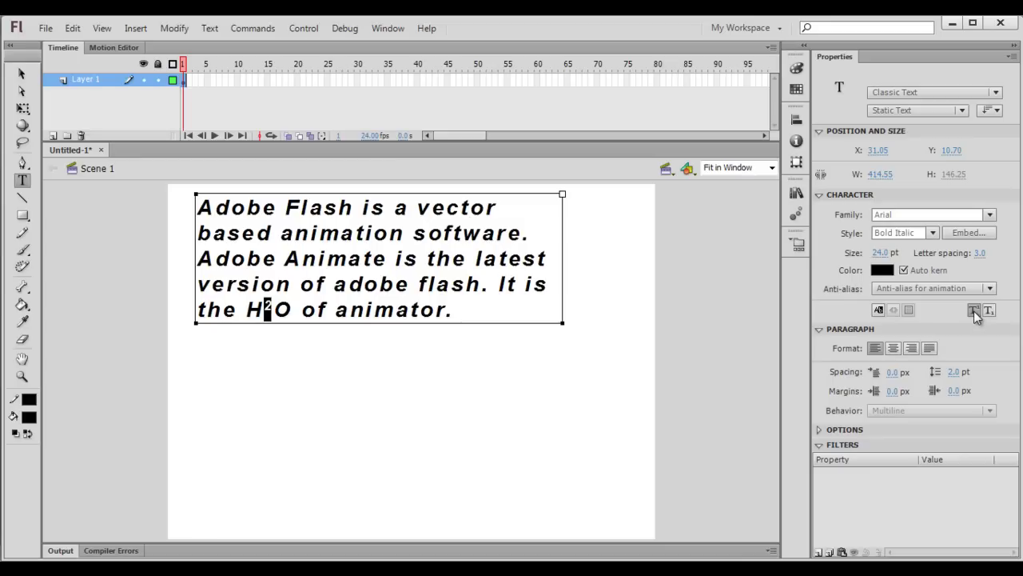
pyautogui.click(973, 311)
pyautogui.click(989, 311)
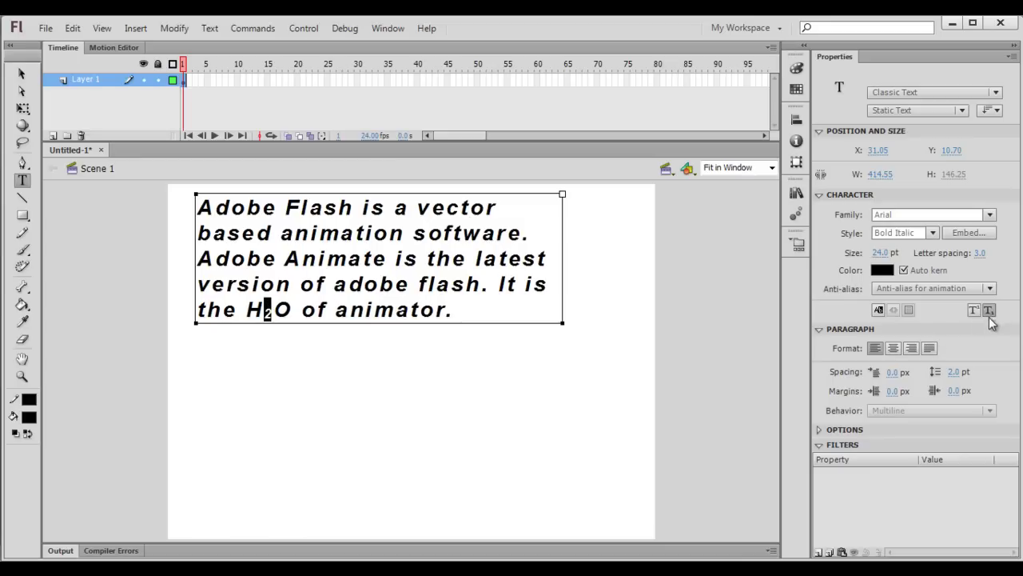
pyautogui.click(271, 313)
# Step: Review the Format alignment line in the Word Paragraph notes
pyautogui.scroll(-3, 336, 465)
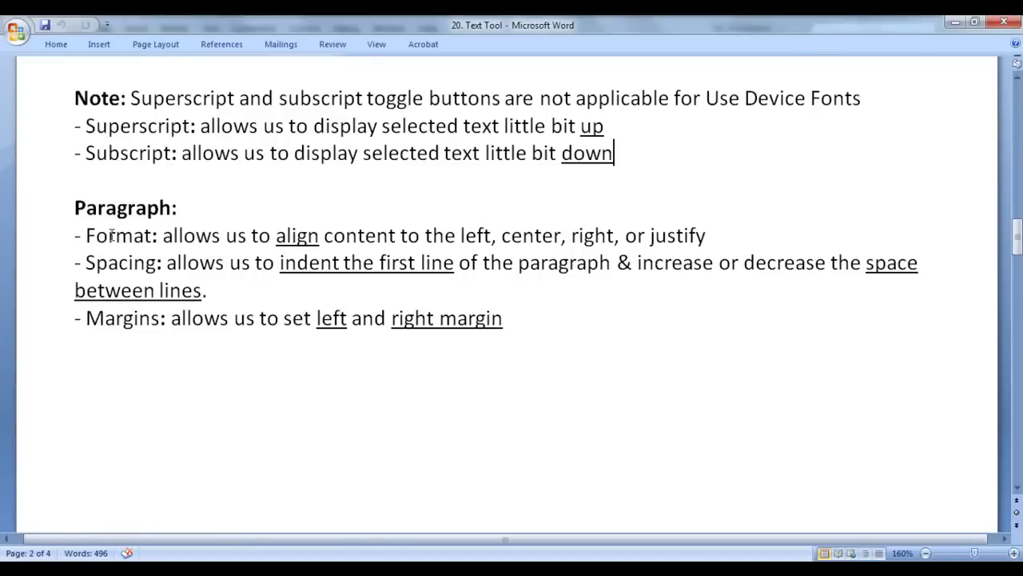
pyautogui.moveTo(87, 235); pyautogui.dragTo(134, 235)
pyautogui.click(167, 237)
pyautogui.click(293, 236)
pyautogui.moveTo(424, 235); pyautogui.dragTo(491, 235)
pyautogui.click(516, 235)
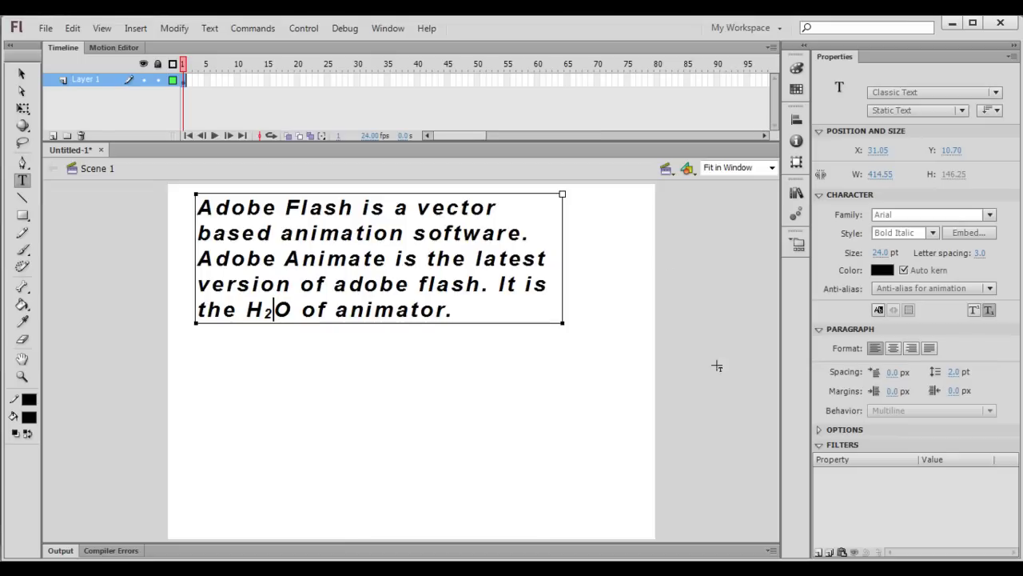
# Step: Select the whole paragraph and try center, right and left alignment before settling on justify
pyautogui.moveTo(481, 307); pyautogui.dragTo(174, 200)
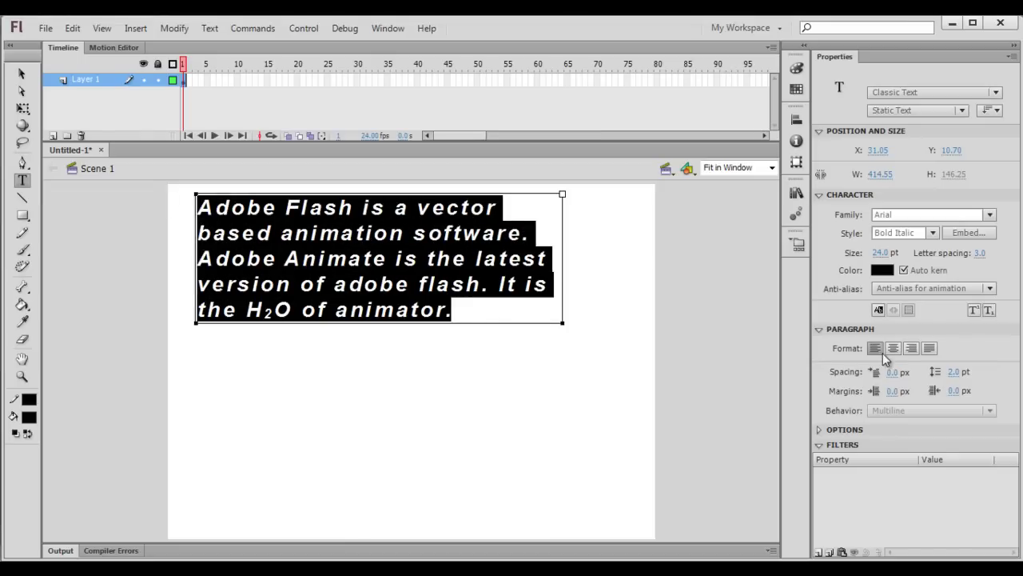
pyautogui.click(893, 349)
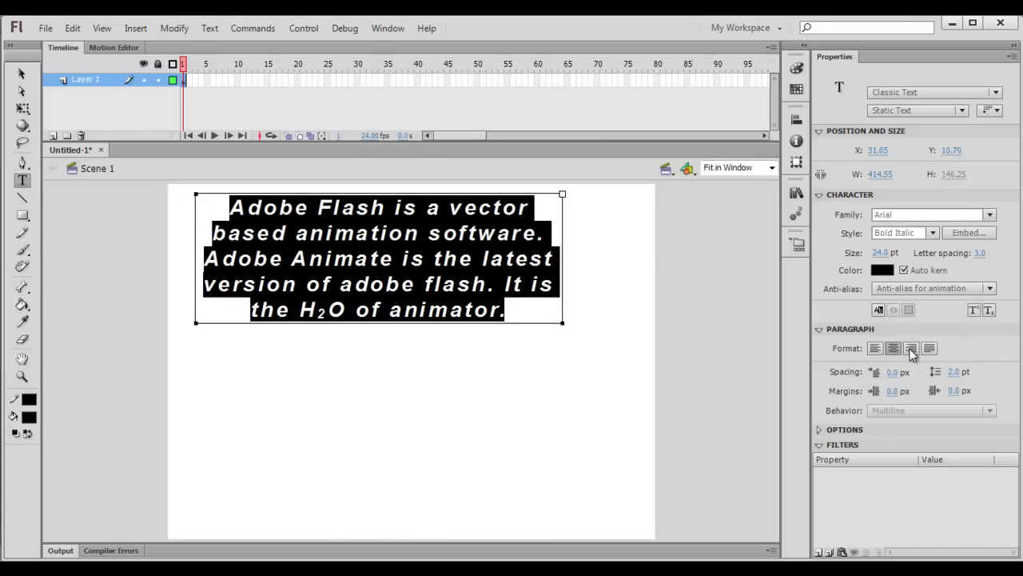
pyautogui.click(912, 350)
pyautogui.click(932, 350)
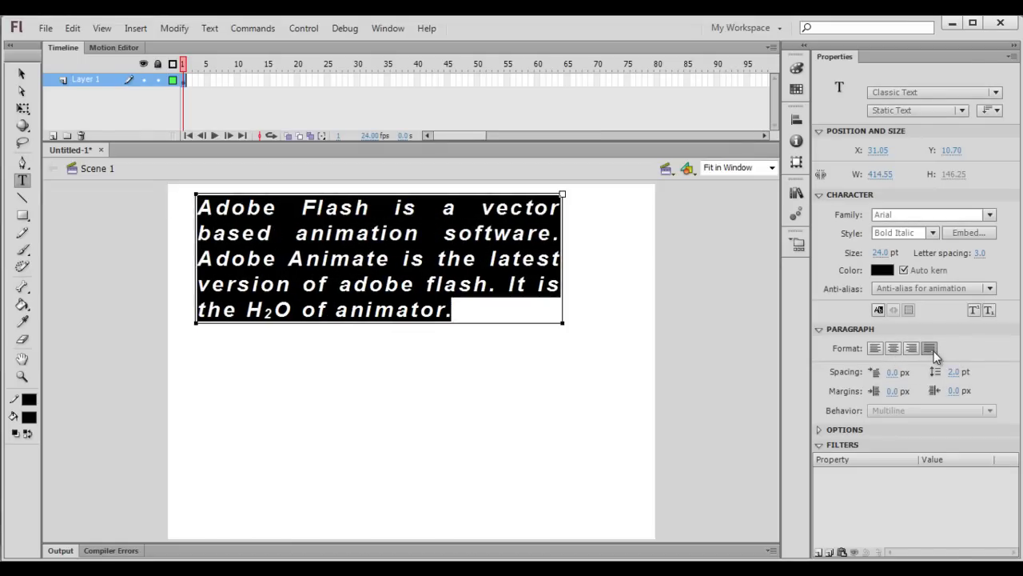
pyautogui.click(875, 350)
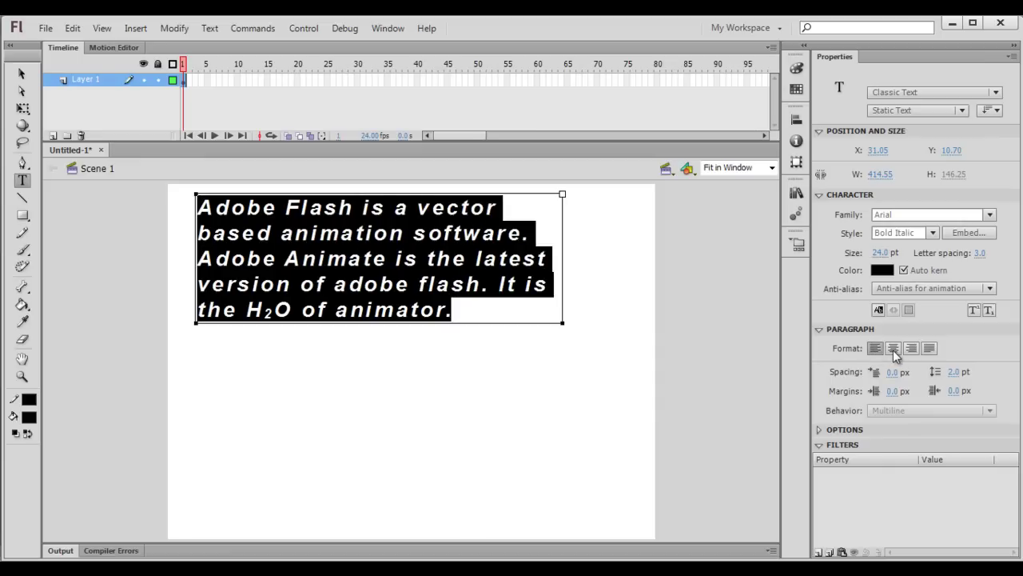
pyautogui.click(893, 349)
pyautogui.click(912, 349)
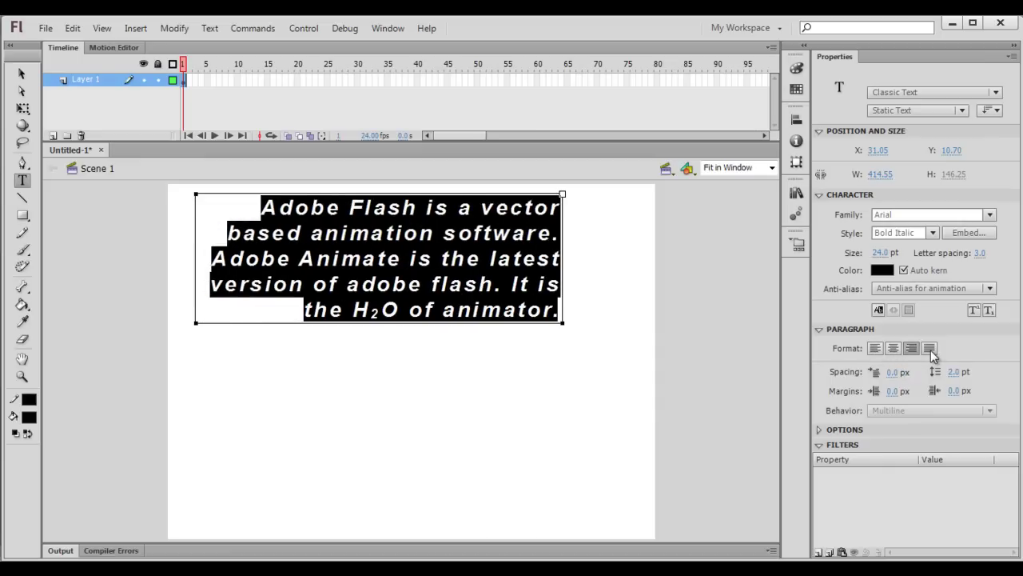
pyautogui.click(930, 349)
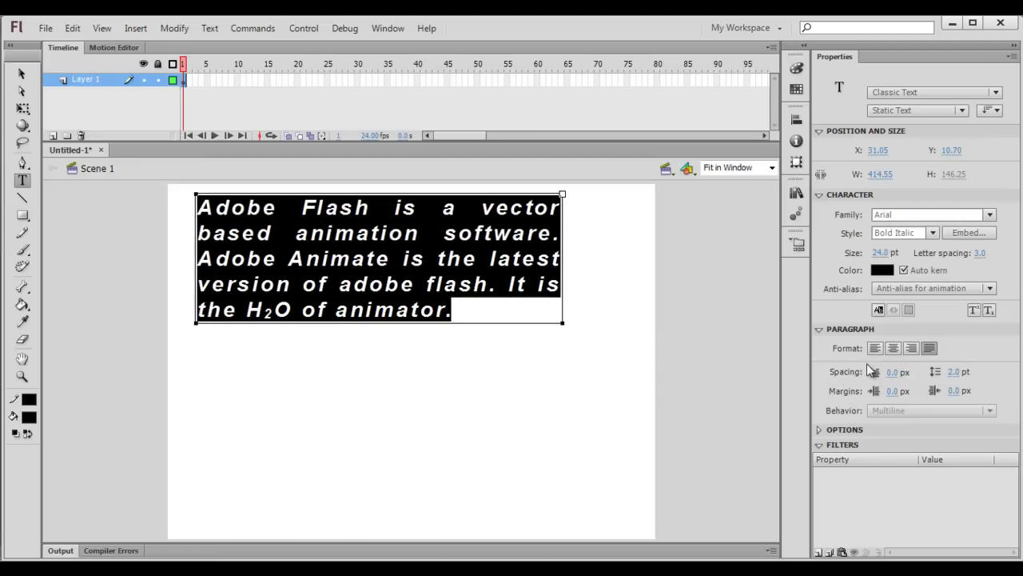
# Step: Check the indent wording in the Word Spacing note, then indent the first line 18.3 px
pyautogui.hotkey('alt', 'Tab')
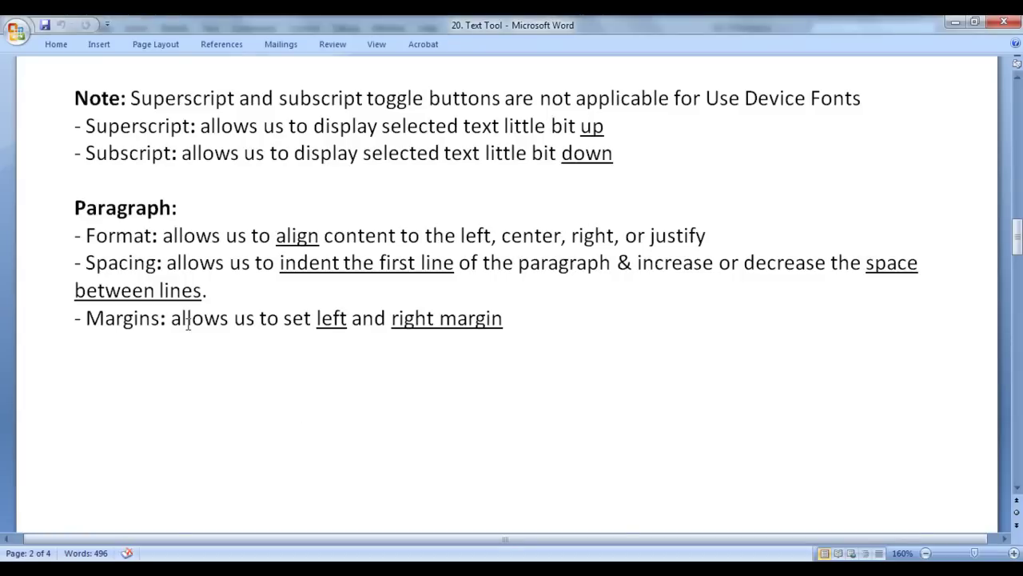
pyautogui.moveTo(167, 262); pyautogui.dragTo(616, 263)
pyautogui.hotkey('alt', 'Tab')
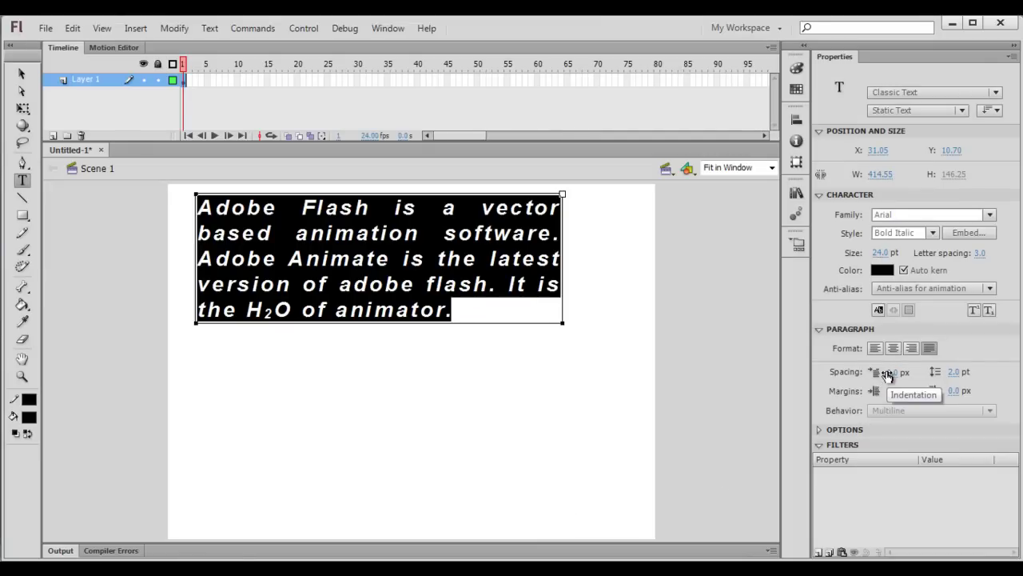
pyautogui.moveTo(887, 375); pyautogui.dragTo(1020, 369)
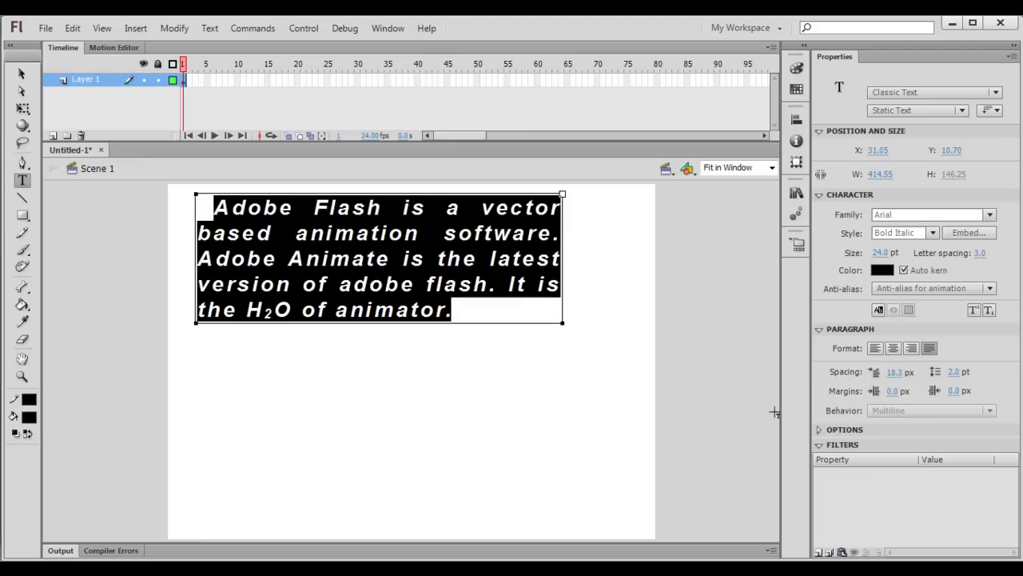
pyautogui.click(247, 472)
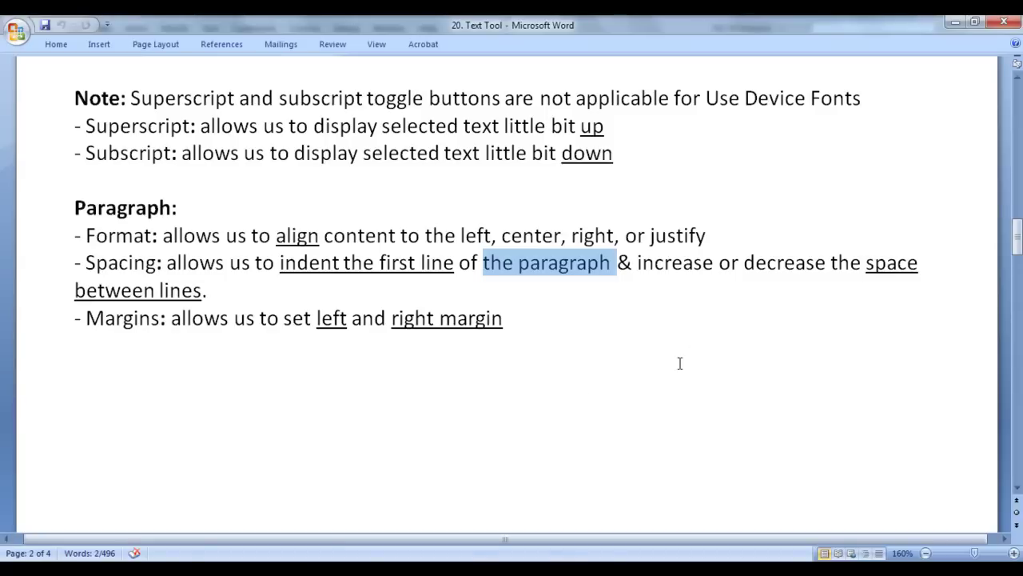
# Step: Check the Spacing note, then set the paragraph's line spacing to 19.0 pt
pyautogui.moveTo(639, 262); pyautogui.dragTo(916, 264)
pyautogui.hotkey('alt', 'Tab')
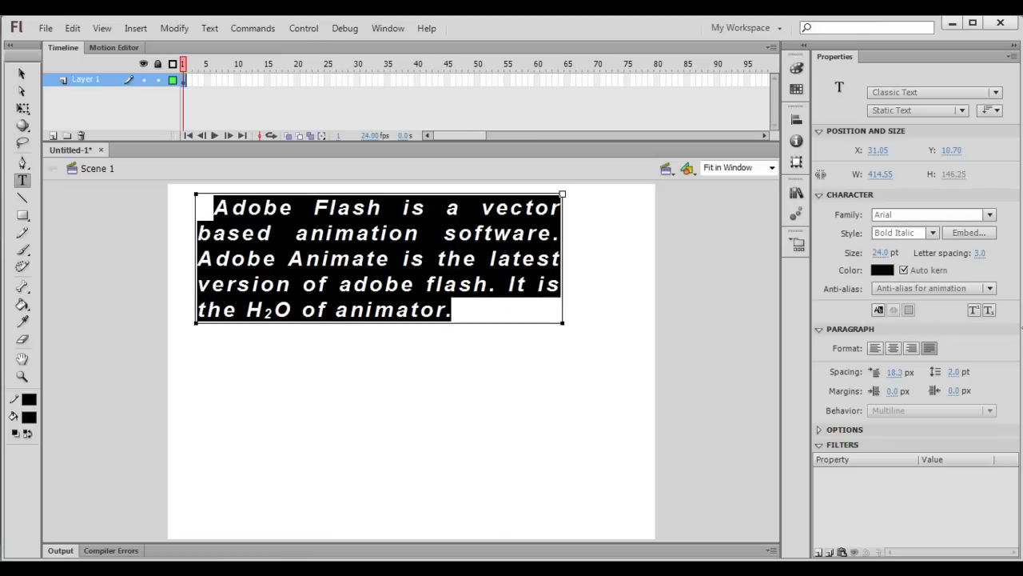
pyautogui.moveTo(954, 372)
pyautogui.mouseDown()
pyautogui.moveTo(983, 366)
pyautogui.moveTo(962, 370)
pyautogui.mouseUp()
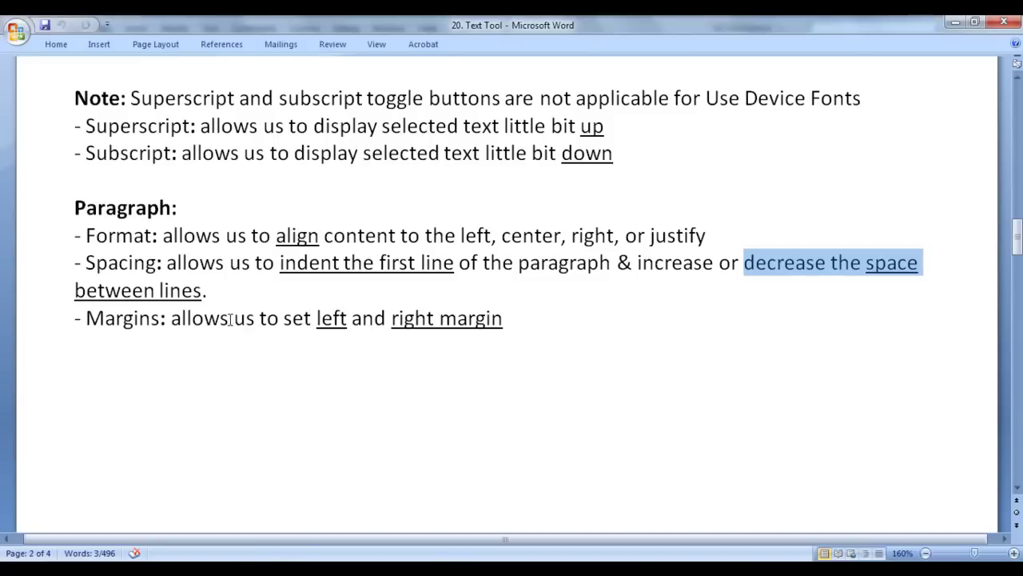
# Step: Set the left margin to 9.8 px and the right margin to 9.9 px
pyautogui.doubleClick(296, 318)
pyautogui.moveTo(391, 319); pyautogui.dragTo(482, 368)
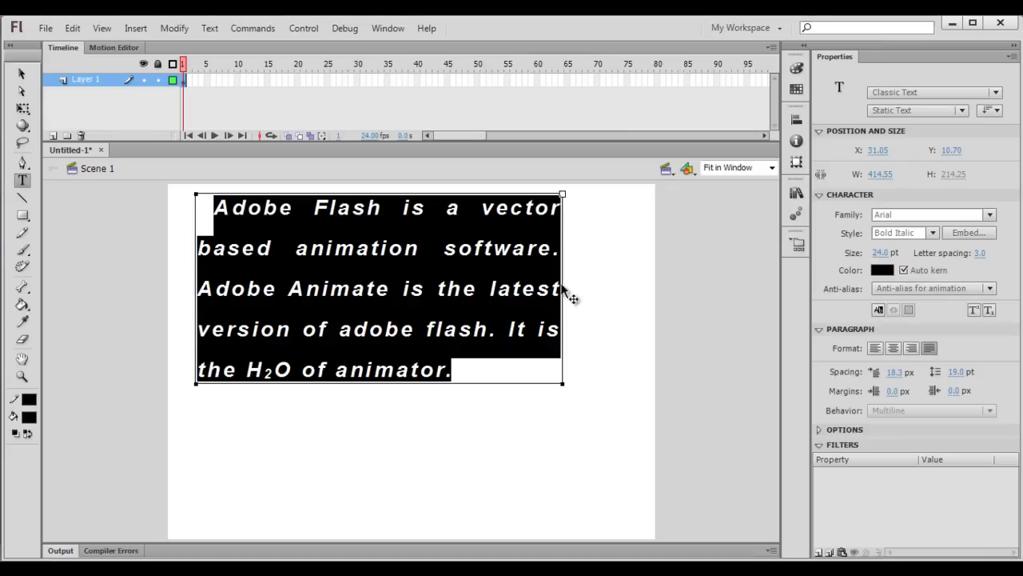
pyautogui.moveTo(893, 390); pyautogui.dragTo(987, 393)
pyautogui.click(955, 390)
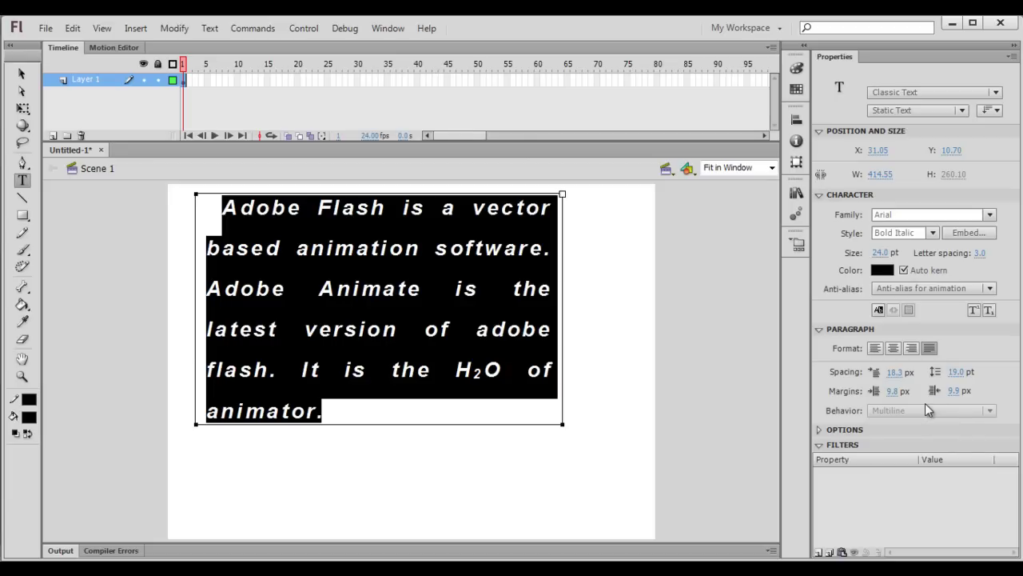
# Step: Minimize Flash and Word to show the desktop
pyautogui.click(948, 24)
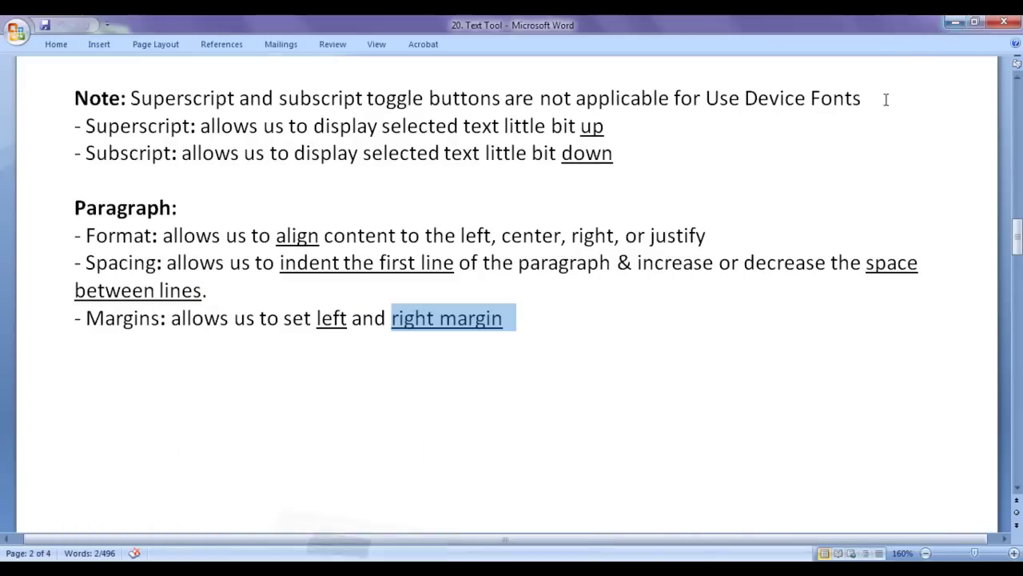
pyautogui.moveTo(1016, 248); pyautogui.dragTo(1016, 112)
pyautogui.click(953, 27)
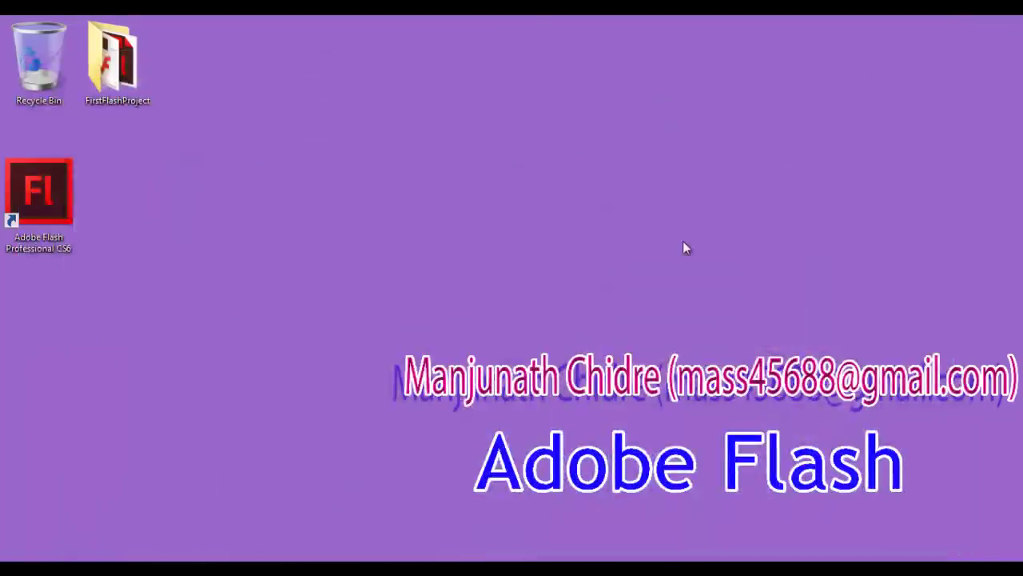